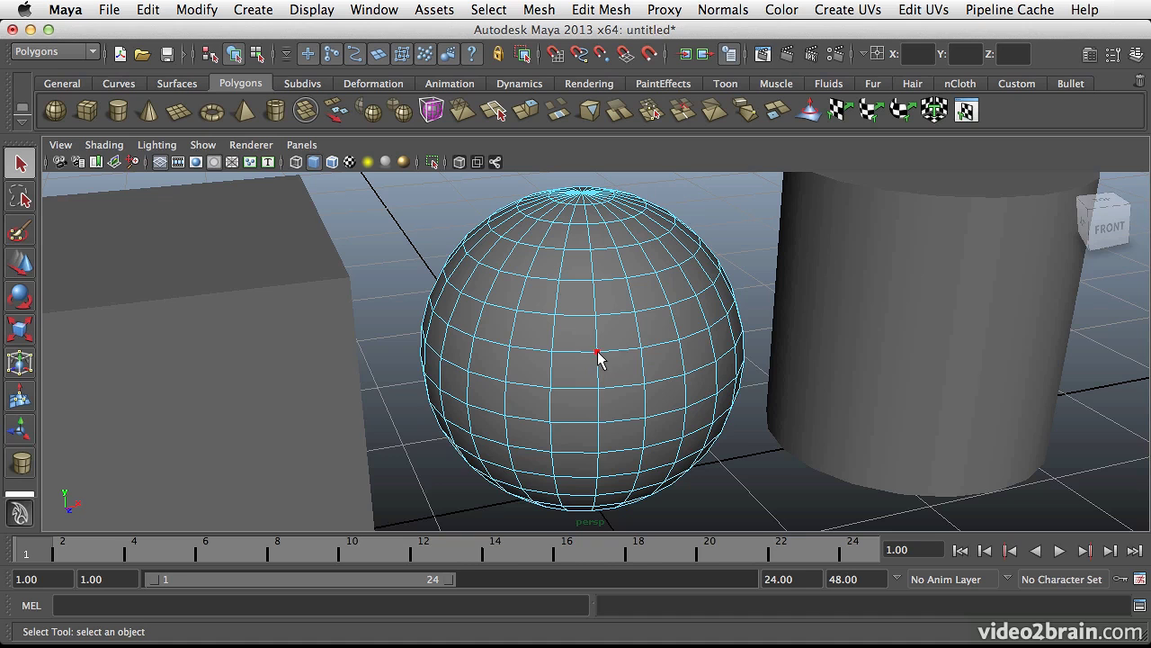
Step: Switch the sphere to face selection and select a single face on its front
key("F11")
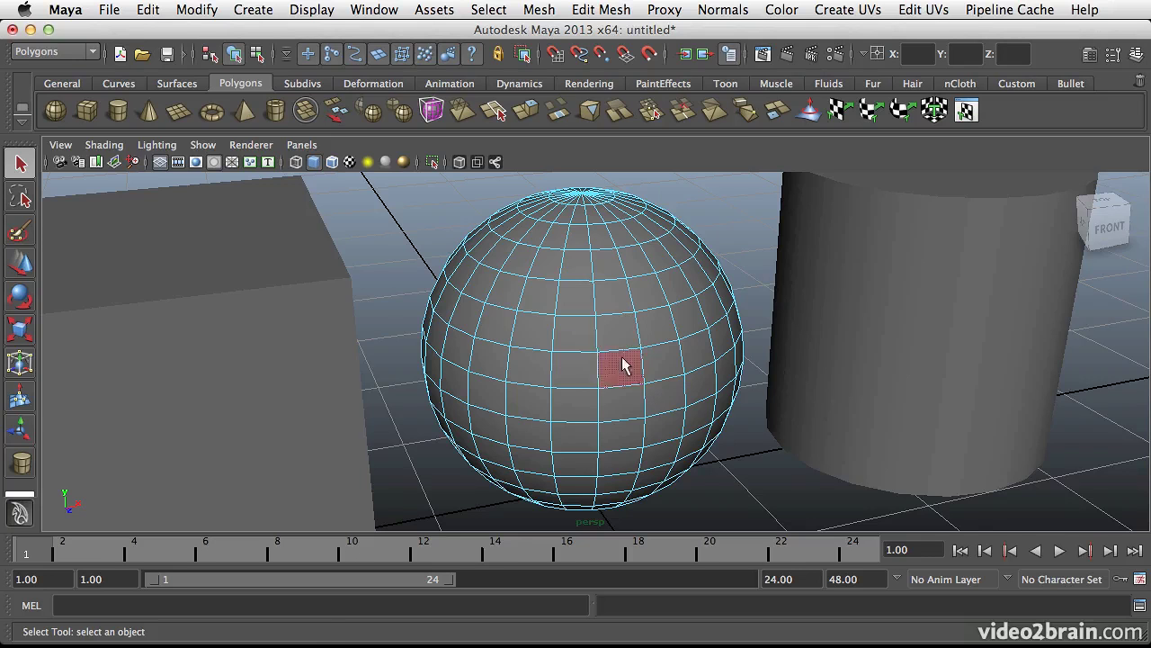
scroll(630, 364, "down", 2)
scroll(855, 388, "up", 6)
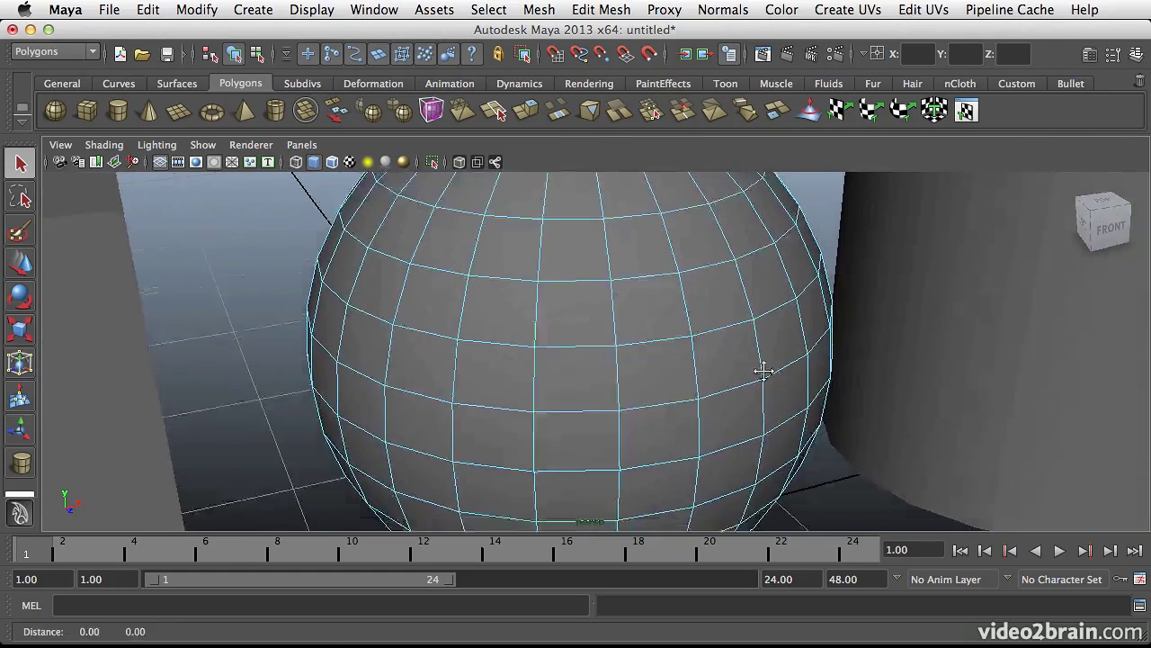
middle_click_drag(771, 382, 735, 324, "alt")
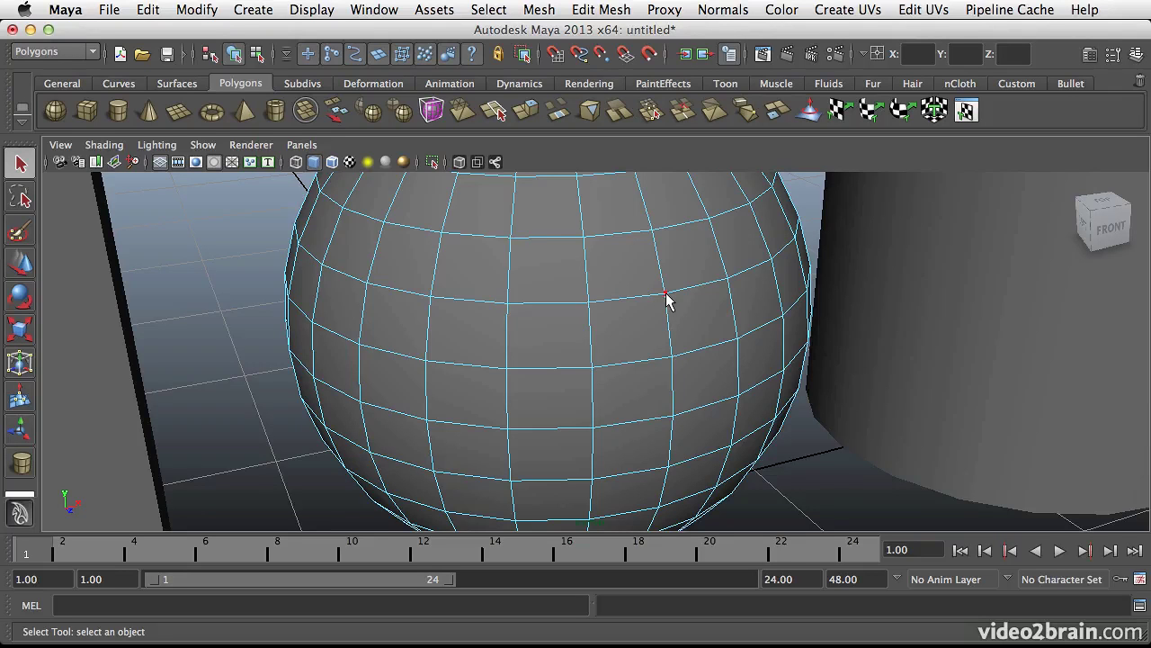
key("F11")
left_click(700, 317)
left_click_drag(699, 317, 626, 314, "alt")
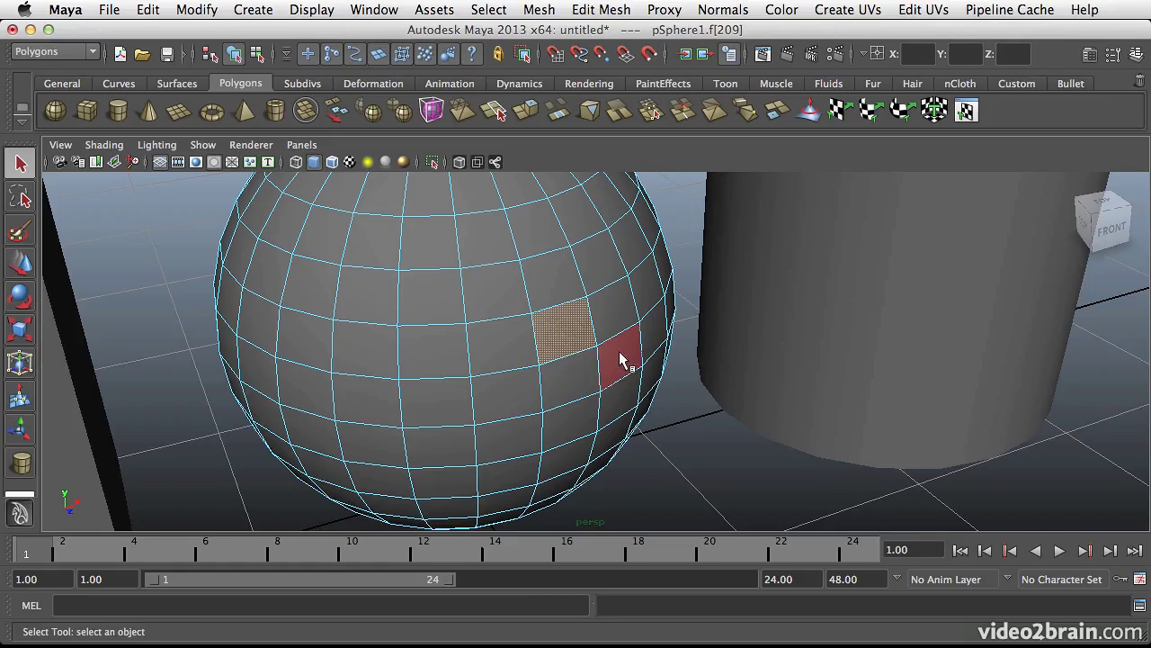
Step: Try moving the selected sphere face along its axes and rotating it in place
key("w")
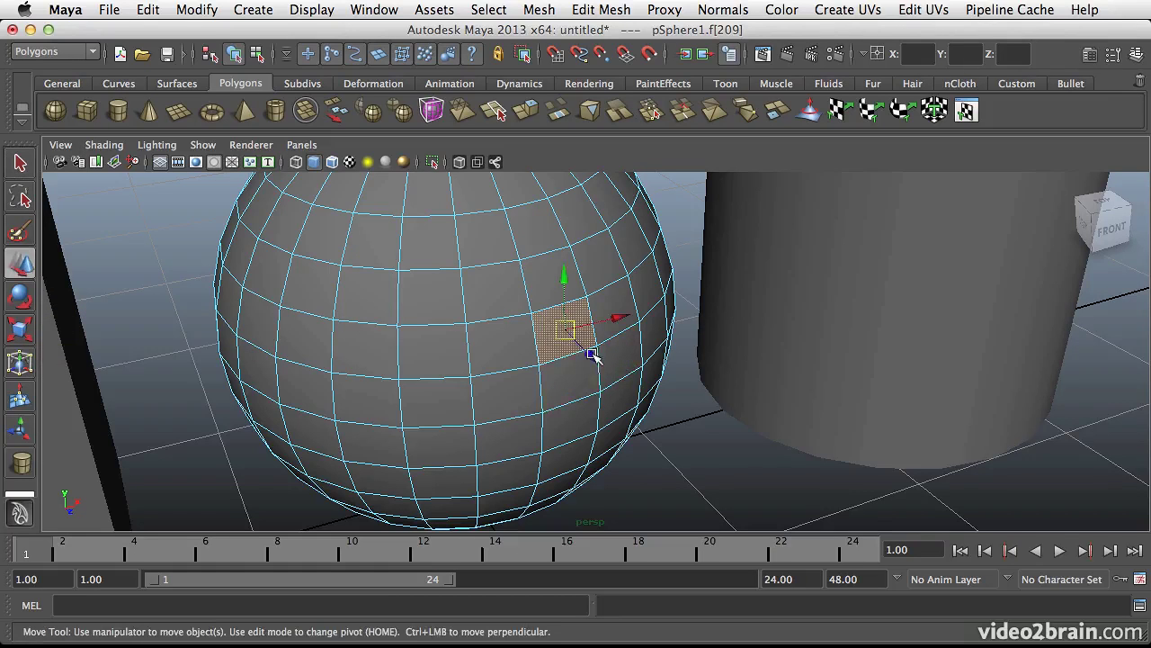
key("e")
key("r")
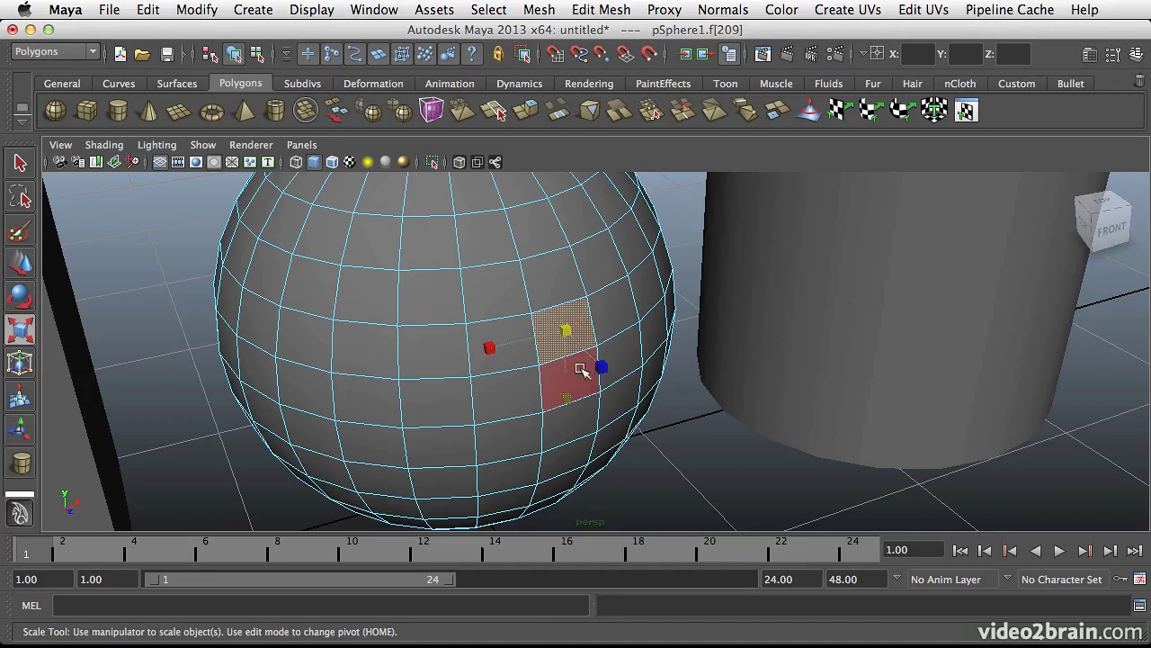
key("w")
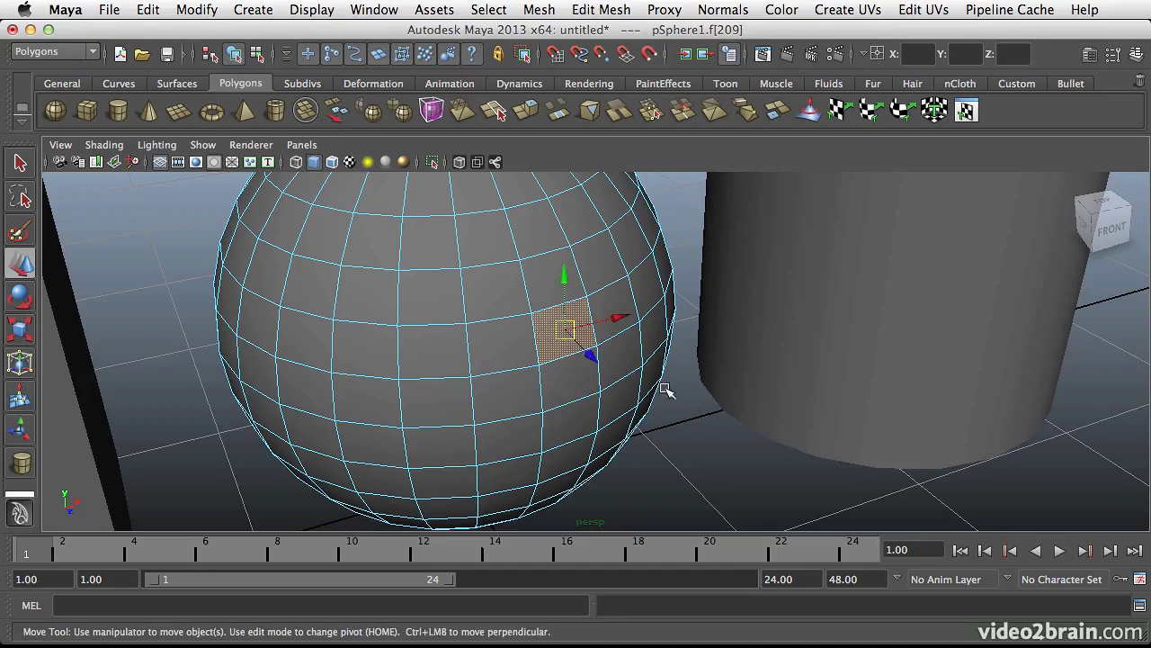
mouse_move(596, 363)
left_mouse_down()
mouse_move(612, 385)
mouse_move(552, 324)
mouse_move(603, 381)
left_mouse_up()
left_click_drag(581, 295, 600, 378)
key("e")
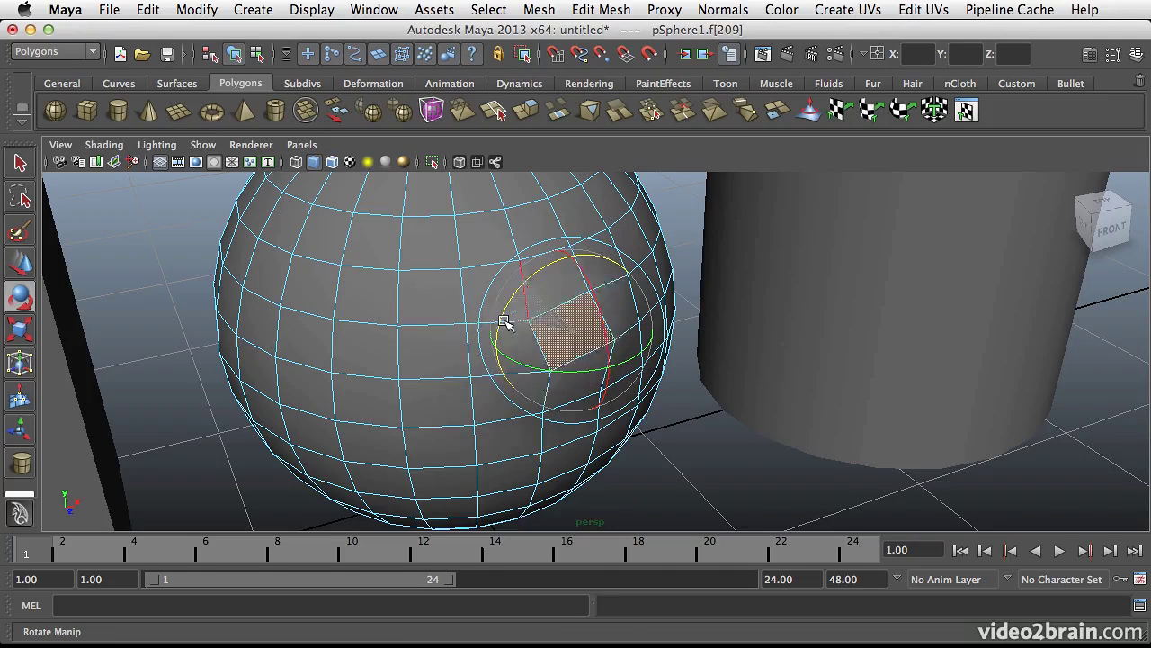
mouse_move(608, 242)
left_mouse_down()
mouse_move(527, 240)
mouse_move(603, 236)
left_mouse_up()
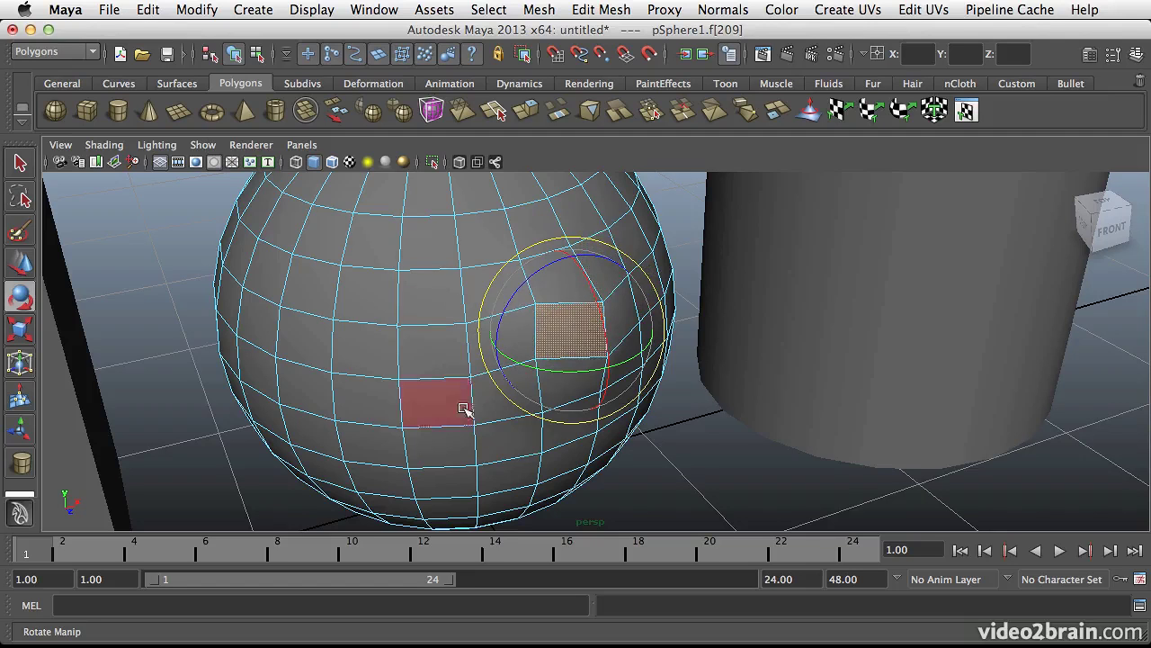
Step: Undo the rotations and moves of the selected face
key("z")
key("z")
key("z")
key("z")
key("z")
key("z")
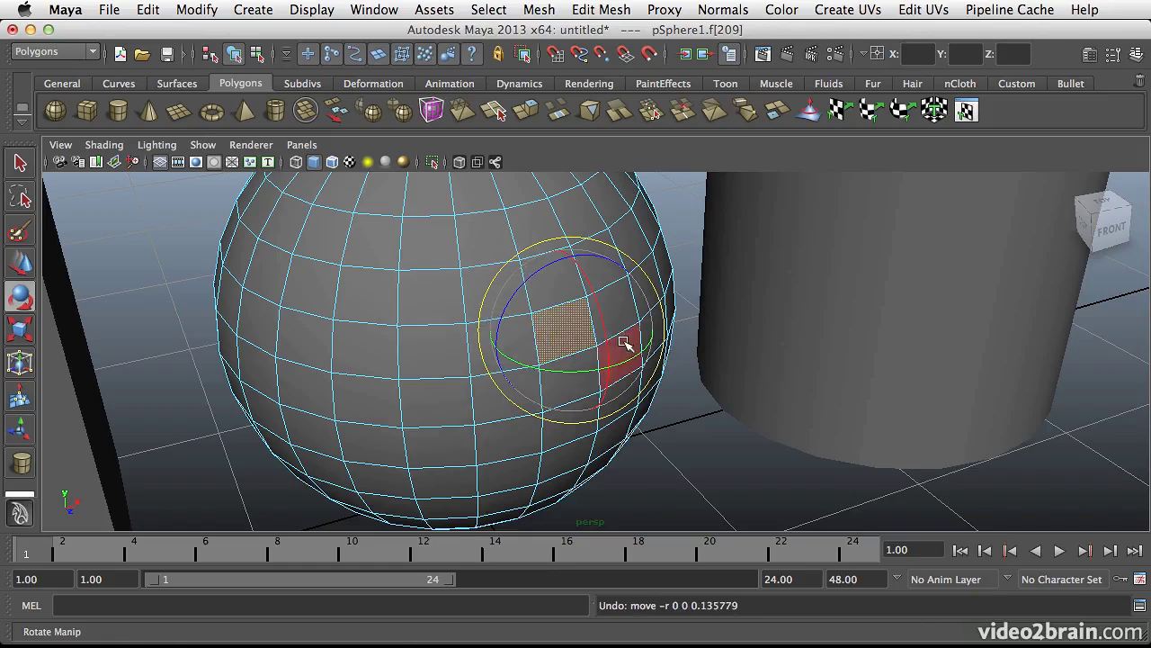
Step: Try scaling the selected face along single axes and uniformly, undoing each change
key("r")
left_click_drag(619, 342, 575, 353, "alt")
left_click_drag(545, 394, 576, 354)
key("z")
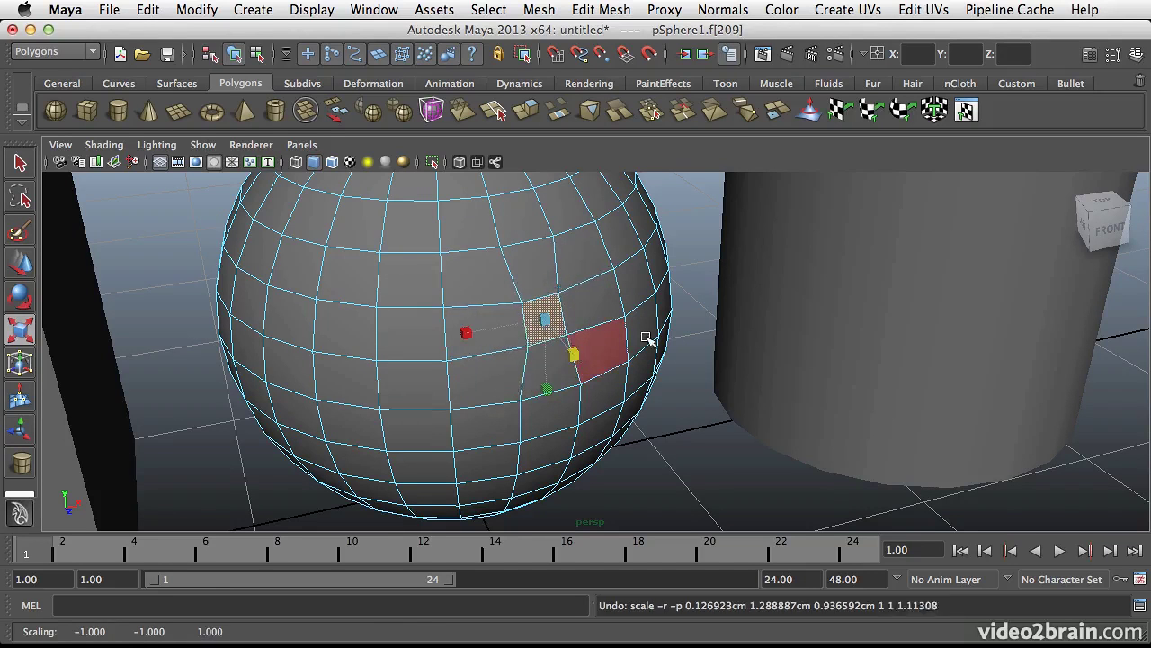
key("z")
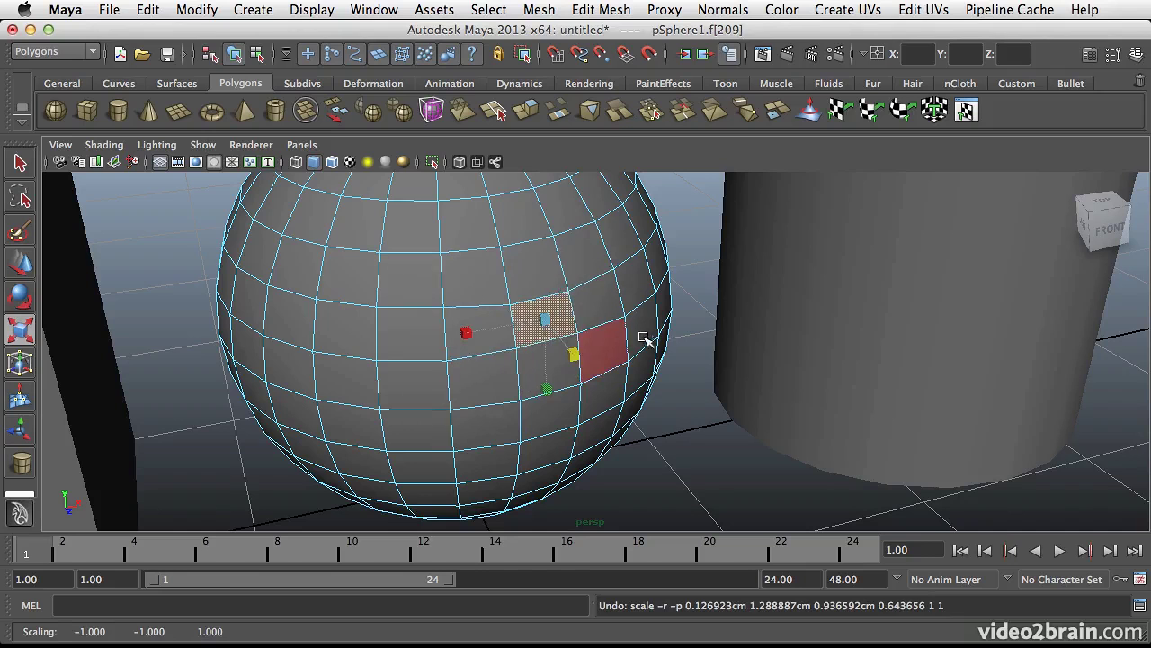
left_click(546, 320)
mouse_move(545, 320)
left_mouse_down()
mouse_move(475, 337)
mouse_move(548, 327)
left_mouse_up()
key("z")
Step: Return to the Select tool and select all faces of the sphere at once
key("q")
double_click(542, 285)
right_click_drag(549, 328, 513, 329, "alt")
left_click_drag(513, 329, 550, 354, "alt")
key("z")
key("z")
double_click(551, 354)
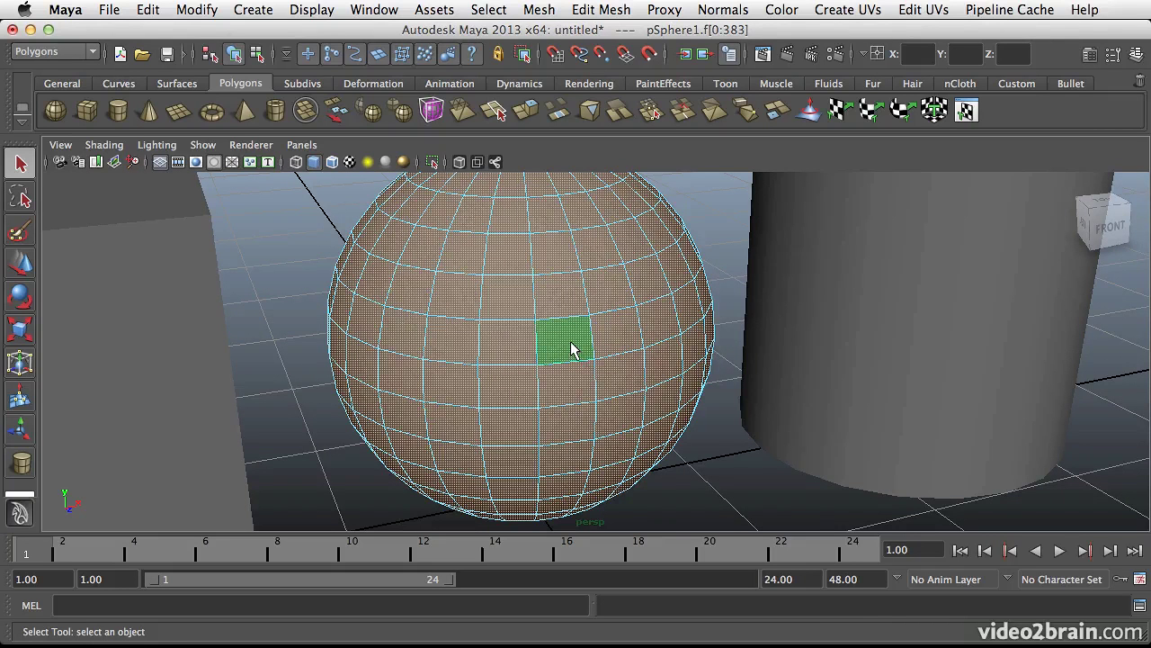
Step: Scale all the selected faces along separate axes to stretch the sphere into an elongated ellipsoid
key("r")
left_click_drag(525, 333, 428, 319)
left_click_drag(601, 320, 599, 344)
left_click_drag(481, 302, 545, 347)
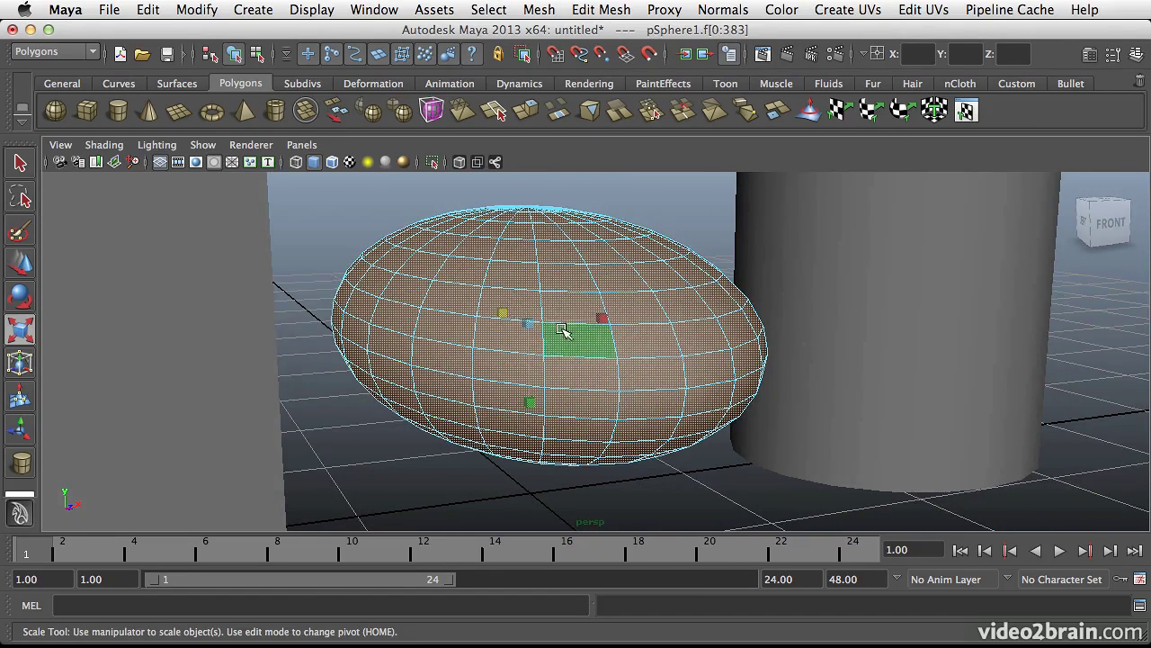
key("q")
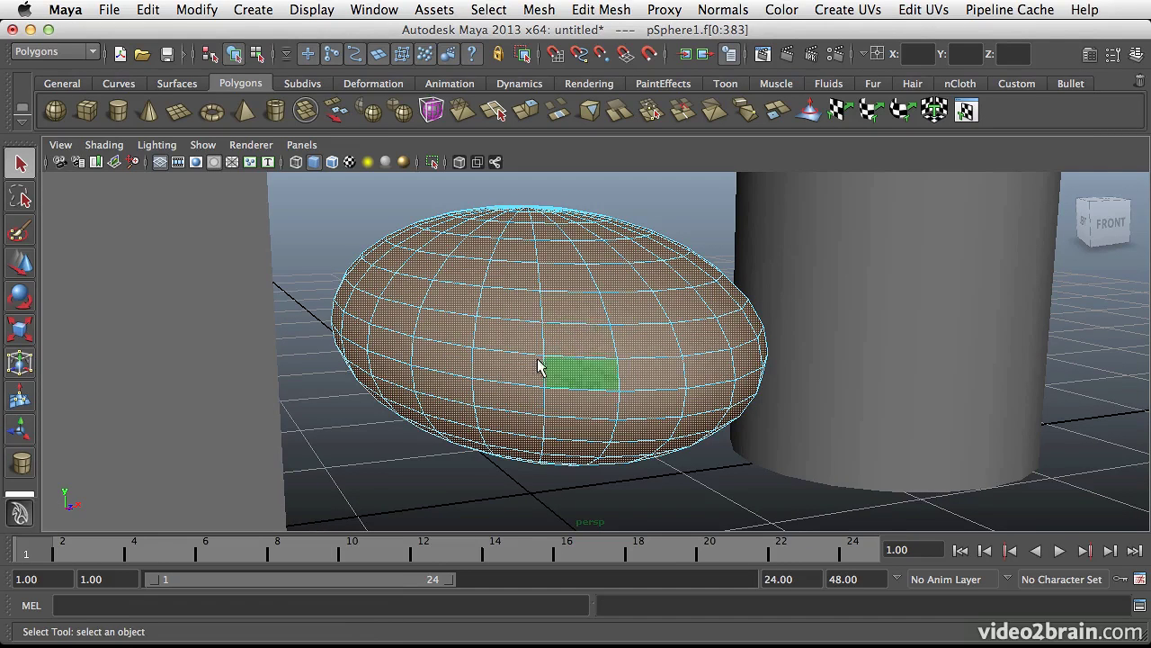
Step: Return to object mode and select the cylinder, the cube and the stretched sphere in turn
right_click(570, 317)
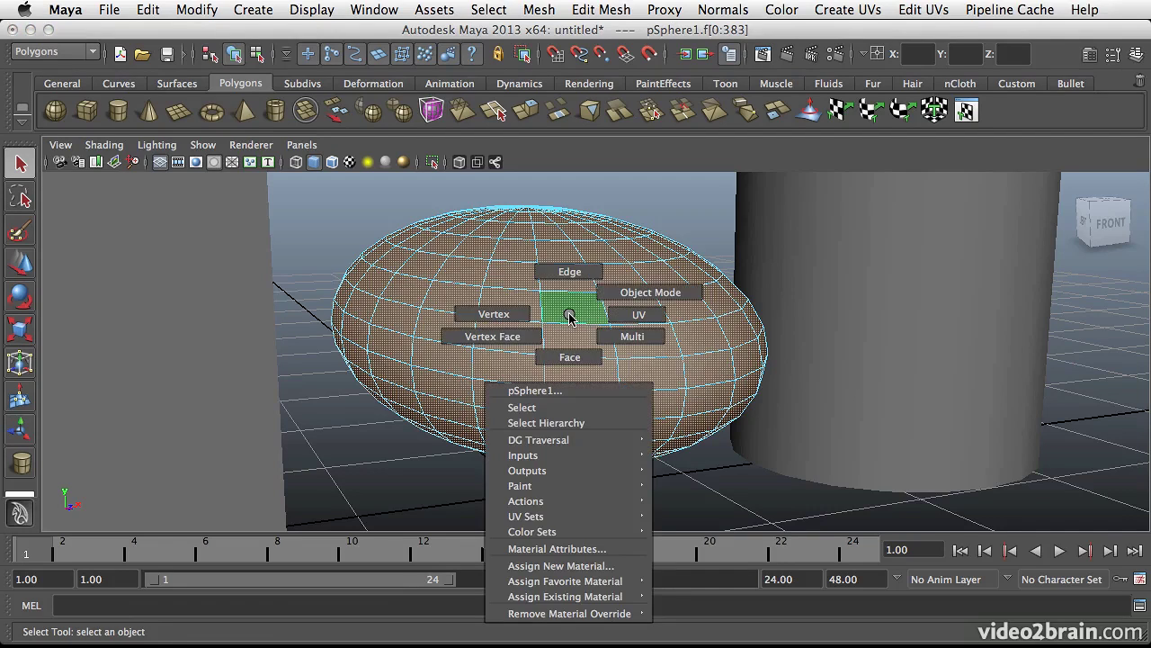
right_click_drag(570, 317, 630, 291)
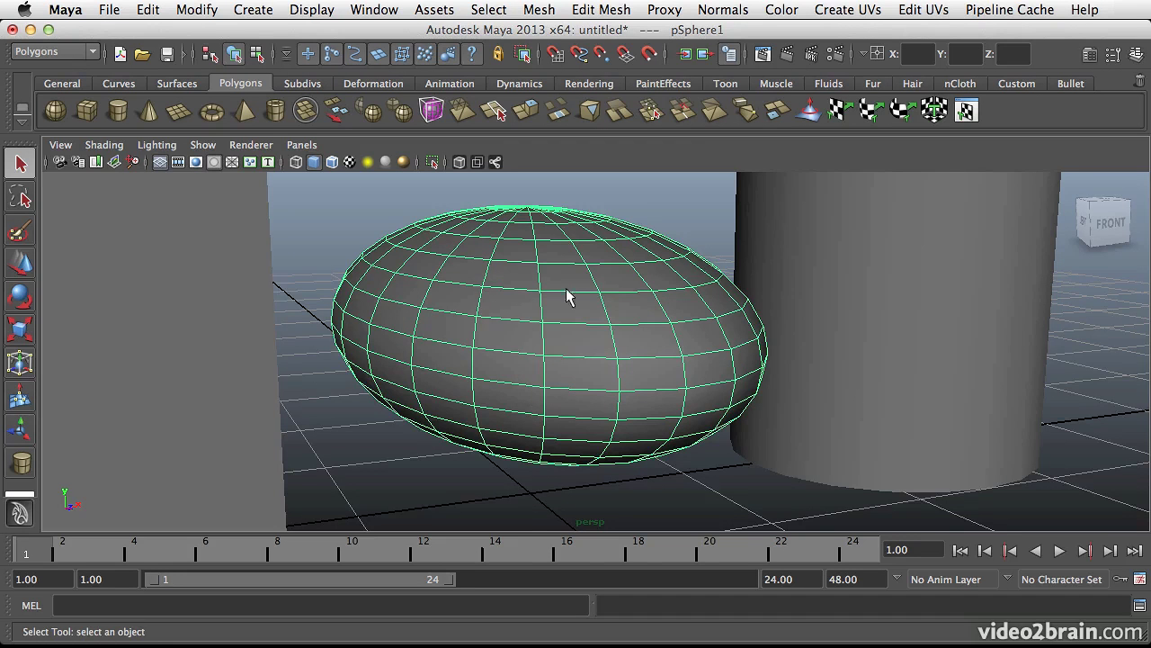
left_click(858, 295)
right_click_drag(858, 295, 325, 364, "alt")
left_click(326, 365)
left_click_drag(613, 305, 567, 346, "alt")
left_click(758, 360)
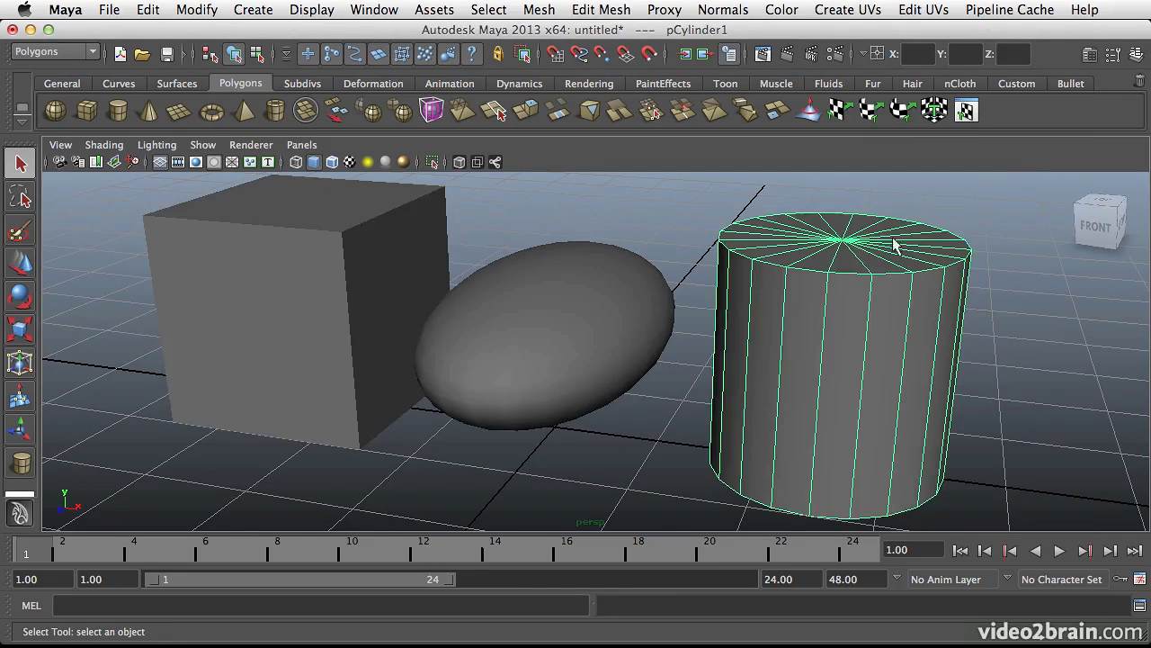
left_click(537, 319)
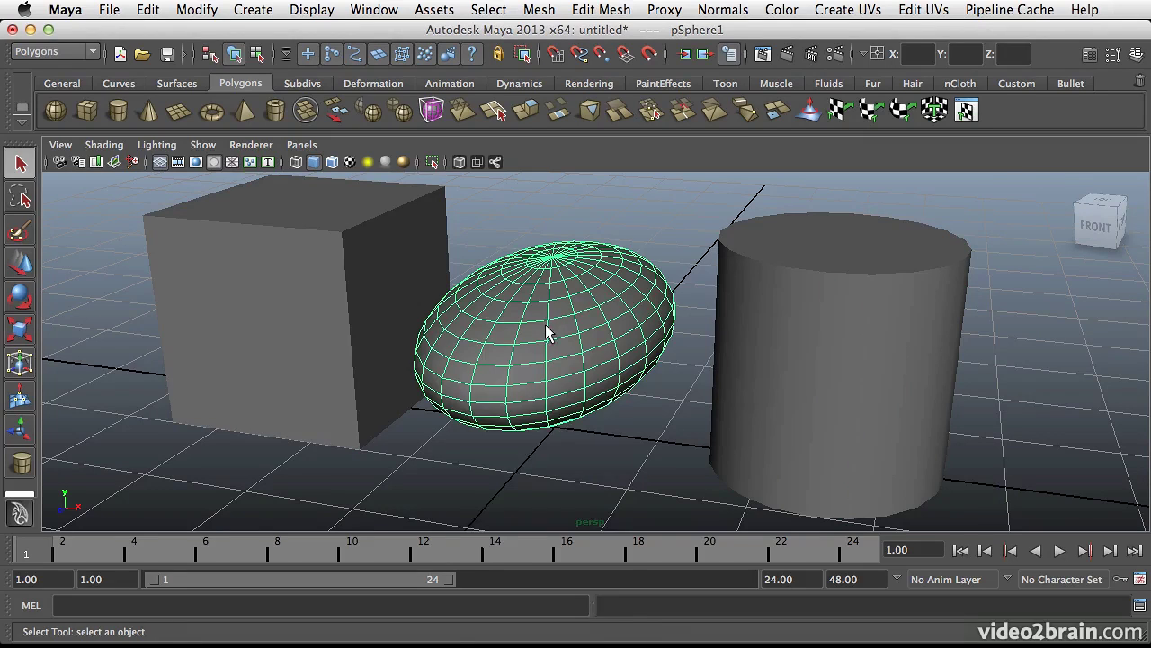
Step: Switch the stretched sphere to face mode and select individual faces on its front
right_click(547, 332)
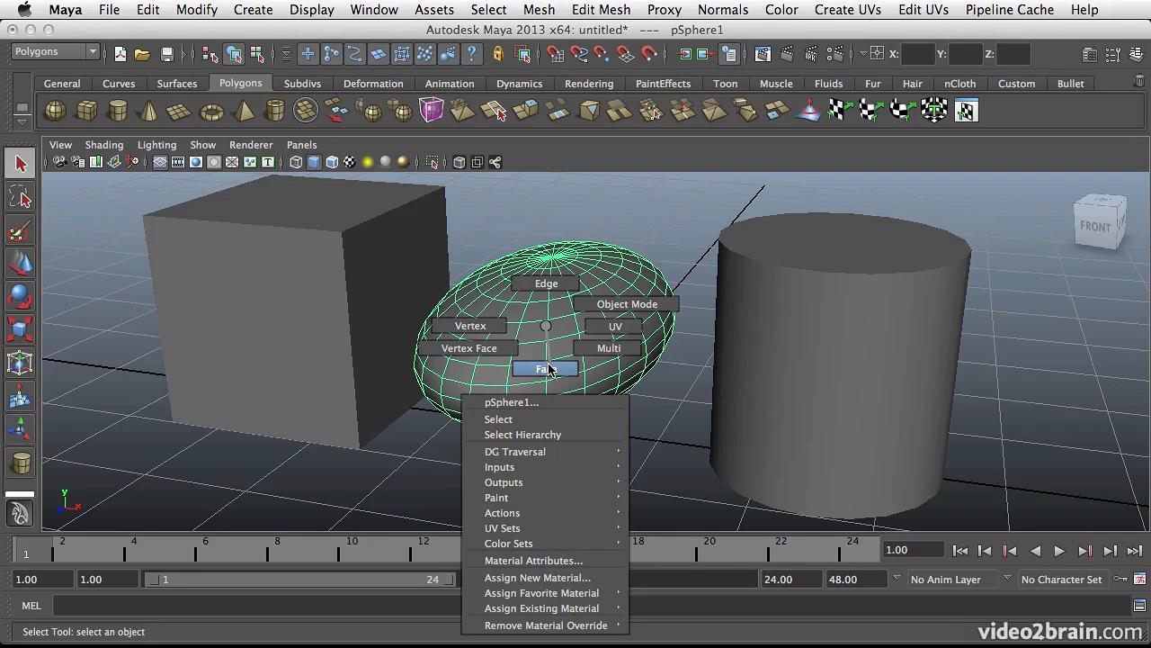
left_click(547, 369)
left_click(537, 357)
left_click(563, 349)
left_click(594, 321)
Step: Switch the stretched sphere to vertex mode and select an edge loop, then single vertices
right_click_drag(551, 332, 439, 334)
left_click(566, 320)
double_click(565, 324)
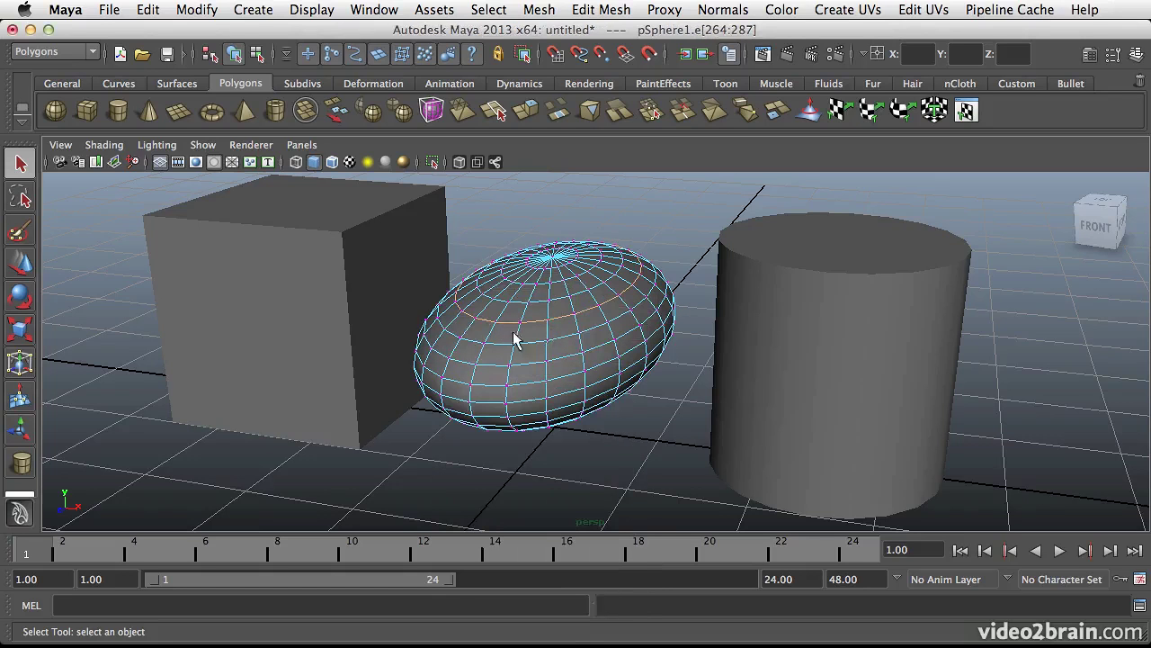
left_click(581, 331)
left_click(580, 333)
left_click(613, 339)
left_click(608, 328)
left_click_drag(496, 356, 539, 362, "alt")
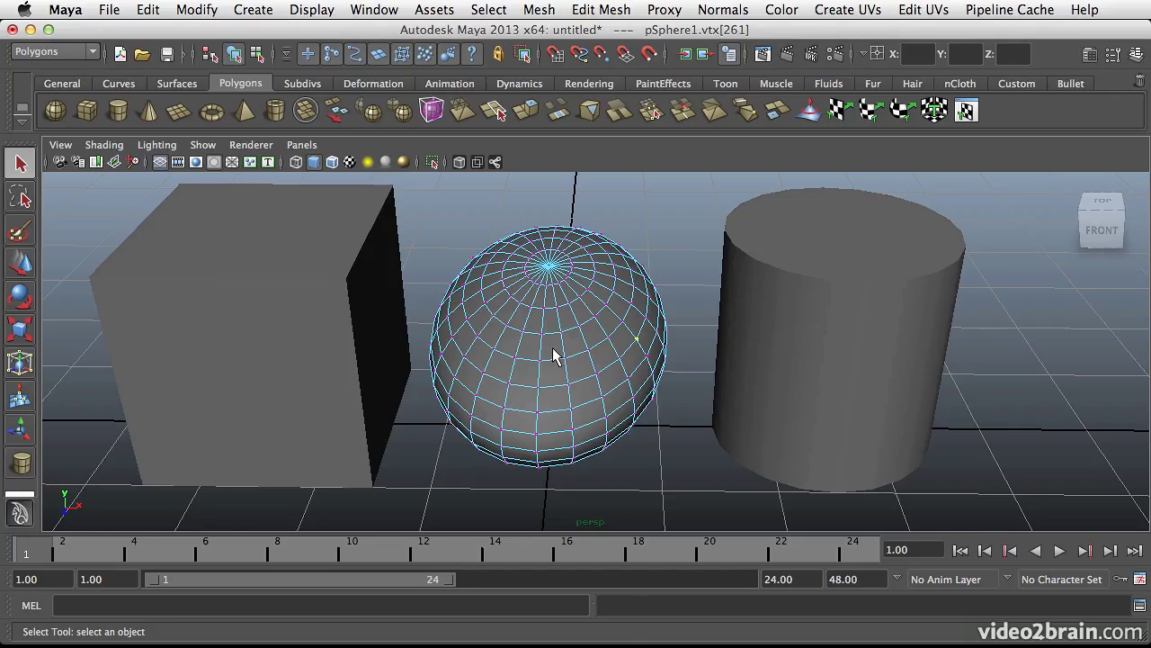
Step: Switch the stretched sphere to Multi component mode and select individual components, including edges, on its front
right_click_drag(553, 355, 585, 359)
left_click(588, 353)
left_click(608, 325)
left_click(594, 335)
left_click(583, 338)
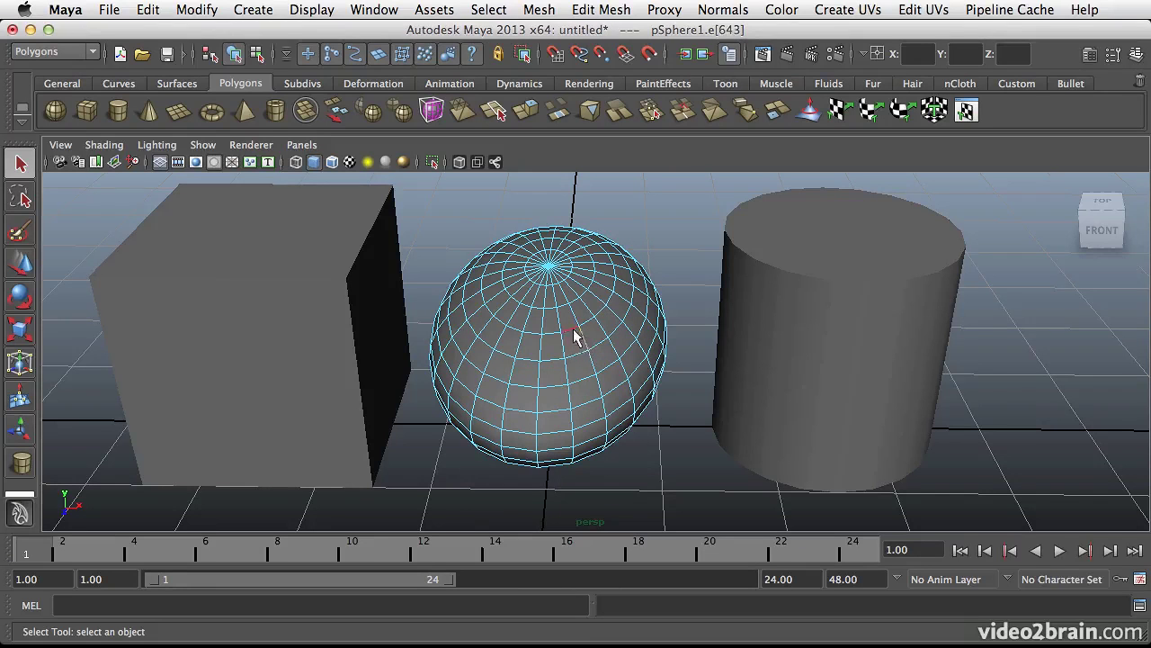
left_click(553, 338)
left_click(574, 335)
Step: Select the horizontal edge loop around the sphere's upper part, then the one just below its middle
right_click_drag(549, 372, 568, 329, "alt")
left_click_drag(569, 329, 540, 333, "alt")
right_click_drag(539, 334, 594, 326, "alt")
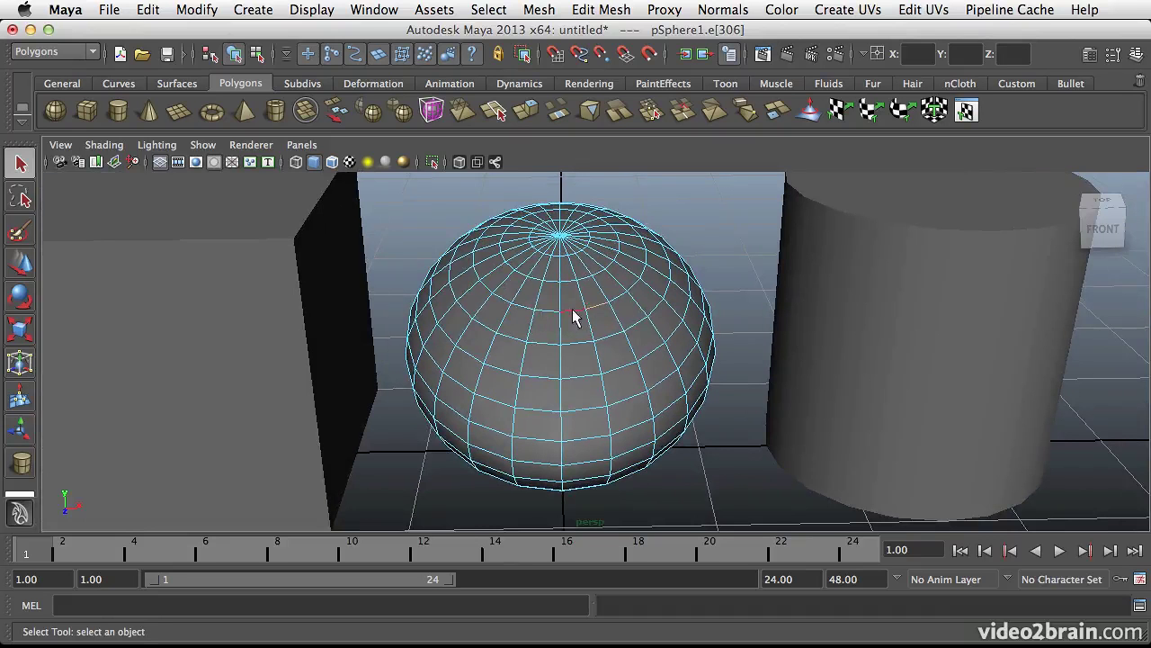
double_click(574, 313)
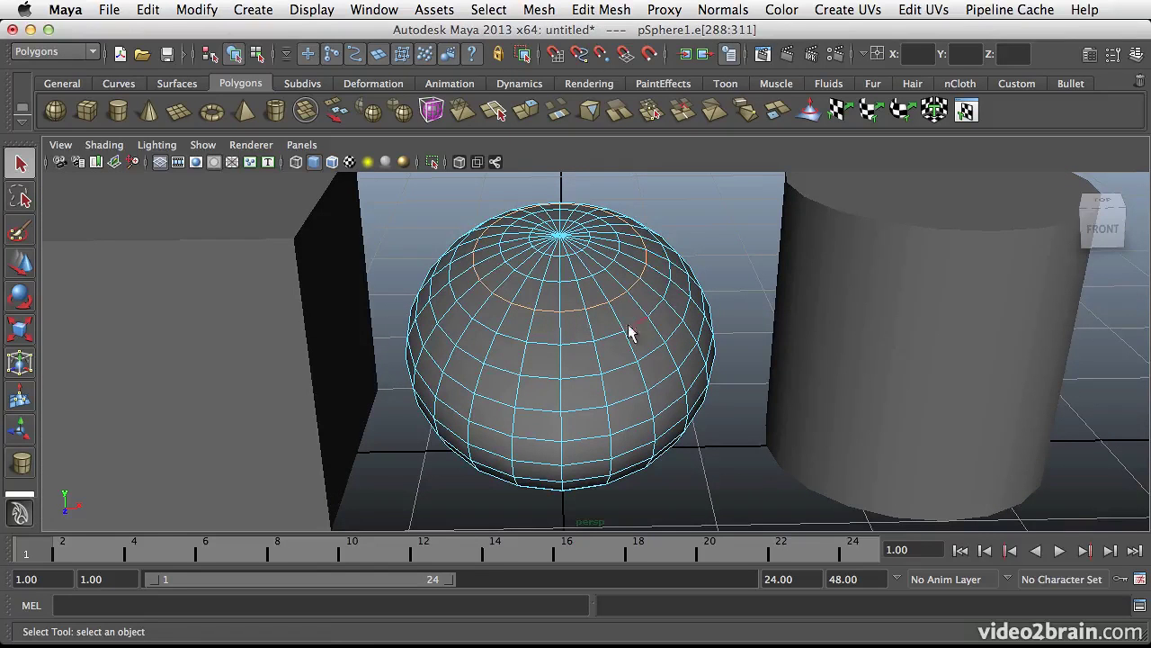
left_click_drag(629, 315, 527, 351, "alt")
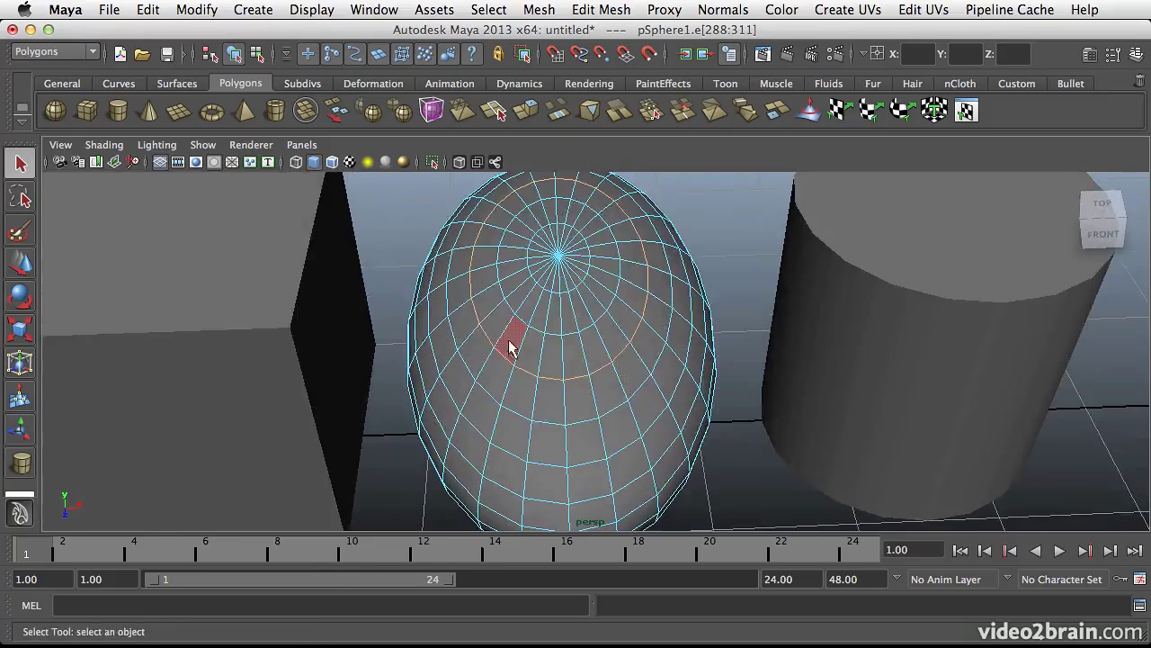
right_click_drag(604, 396, 585, 360, "alt")
left_click_drag(586, 359, 550, 354, "alt")
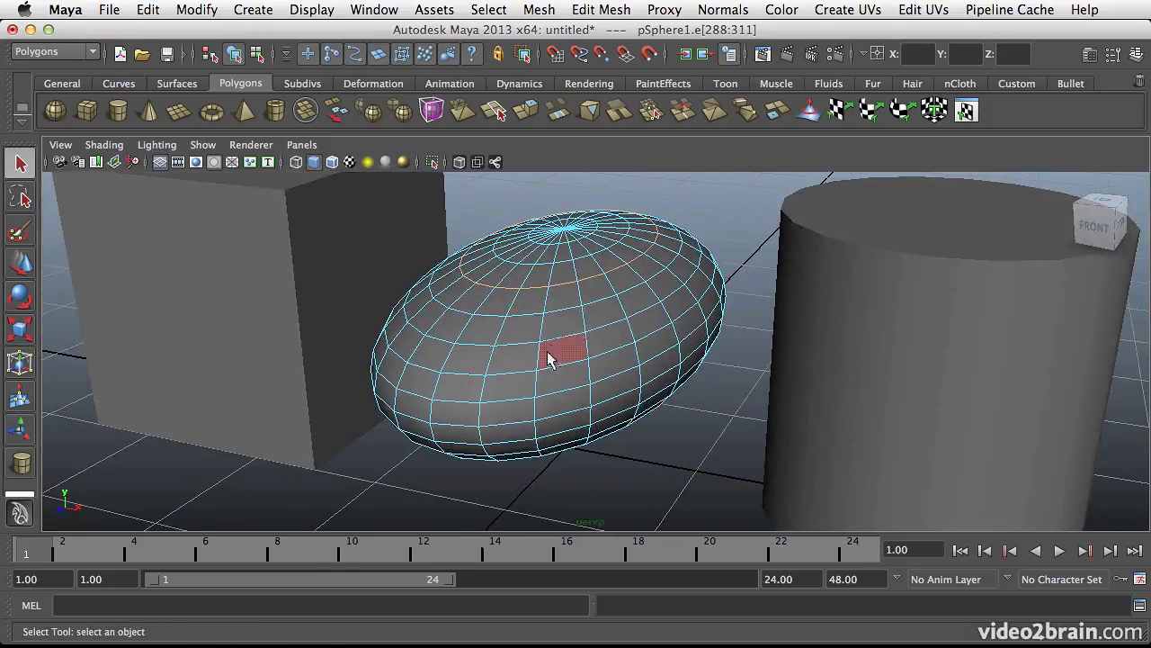
left_click_drag(562, 307, 588, 327, "alt")
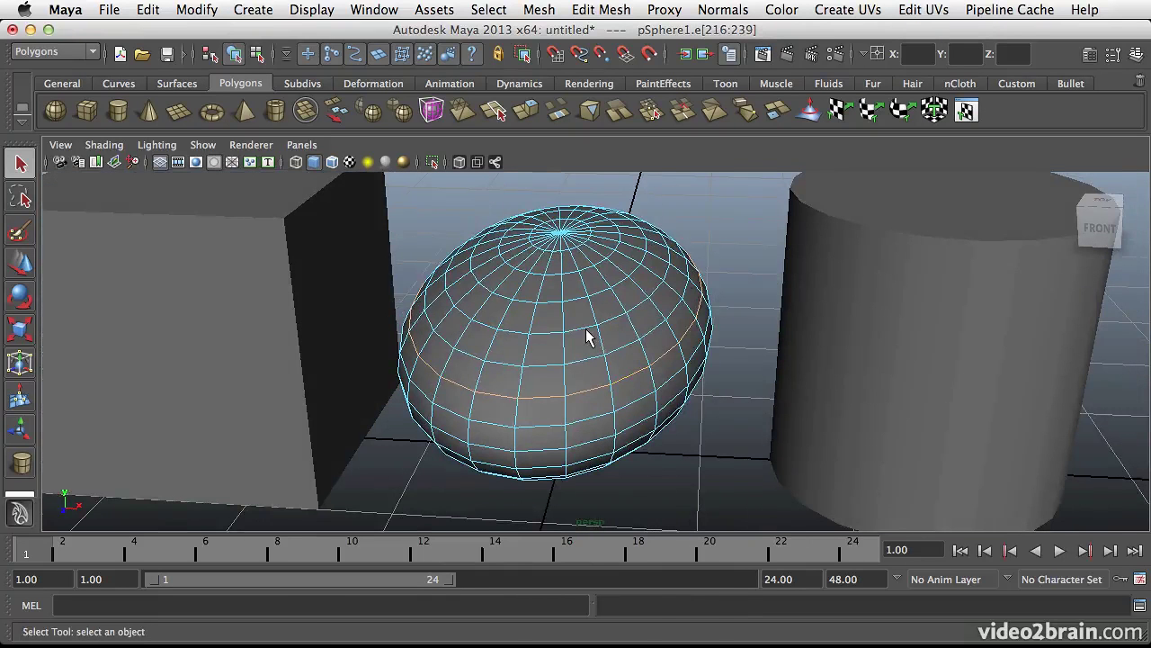
Step: Step the selection up and down through neighbouring horizontal edge loops, then switch to a vertical edge line
key("Up")
key("Down")
key("Down")
key("Down")
key("Up")
key("Up")
key("Up")
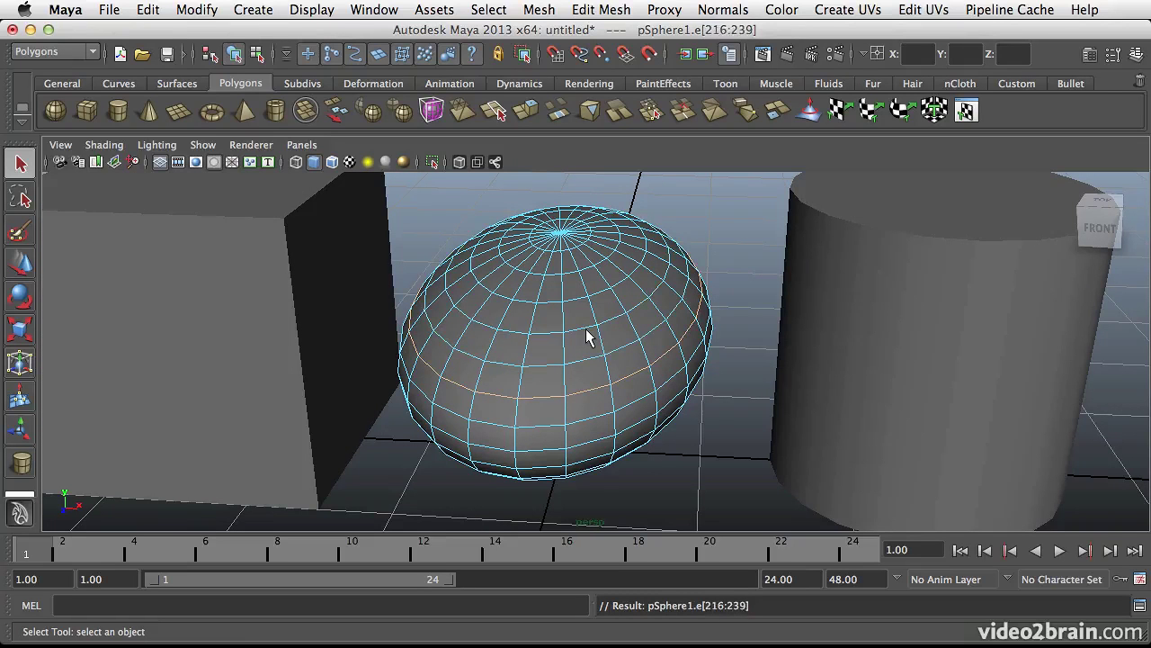
key("Up")
key("Down")
key("Down")
key("Up")
key("Down")
key("Down")
key("Right")
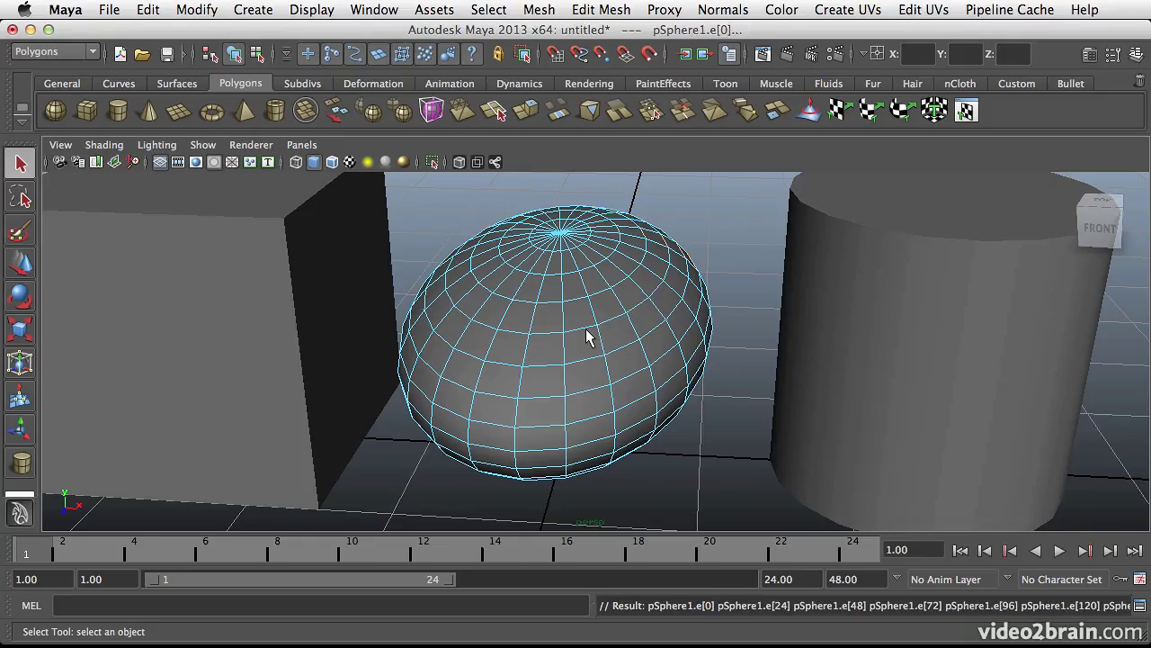
Step: Switch between horizontal and vertical edge lines, then walk the vertical selection around the stretched sphere
left_click_drag(585, 336, 644, 315, "alt")
key("Left")
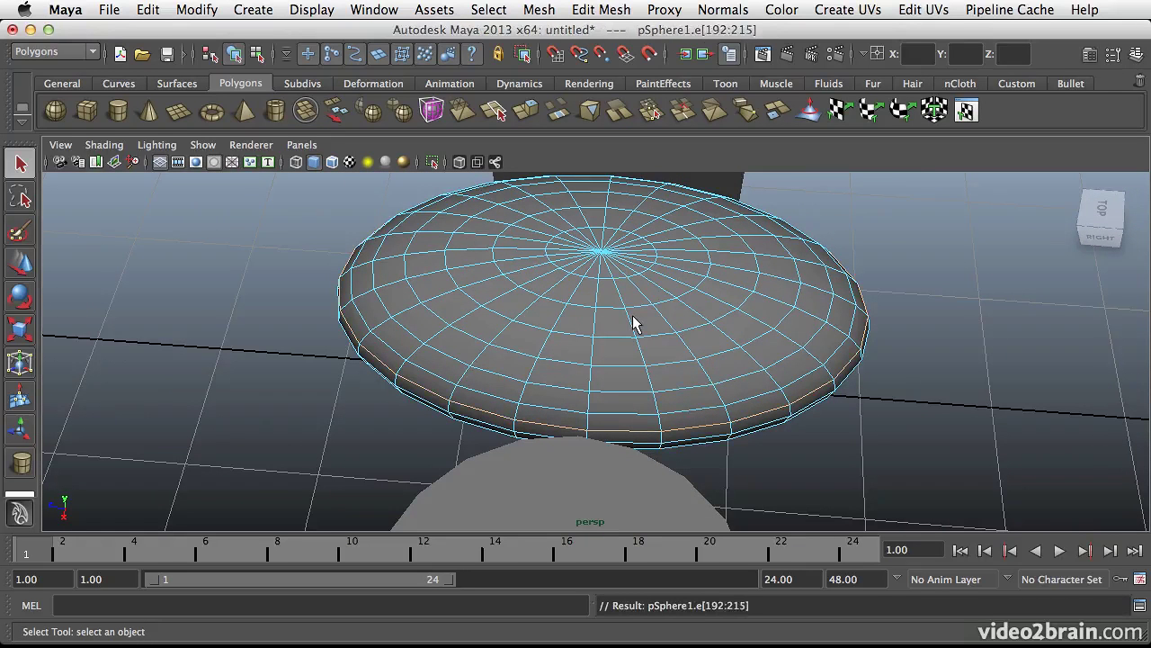
key("Right")
key("Right")
key("Right")
key("Right")
key("Right")
key("Right")
key("Right")
key("Right")
key("Right")
key("Right")
key("Right")
key("Right")
key("Right")
key("Right")
key("Right")
key("Right")
key("Right")
key("Right")
left_click_drag(634, 323, 656, 248, "alt")
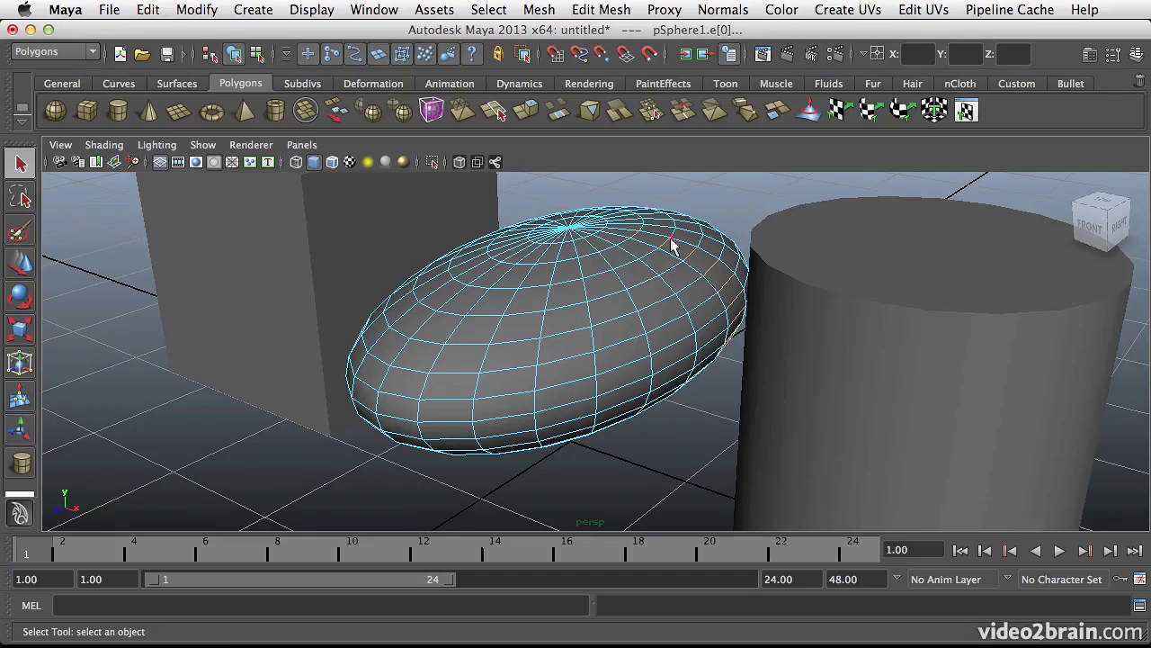
Step: Select the horizontal edge loop on the sphere's lower half and step through the neighbouring vertical and horizontal loops
left_click_drag(684, 351, 632, 352, "alt")
double_click(633, 352)
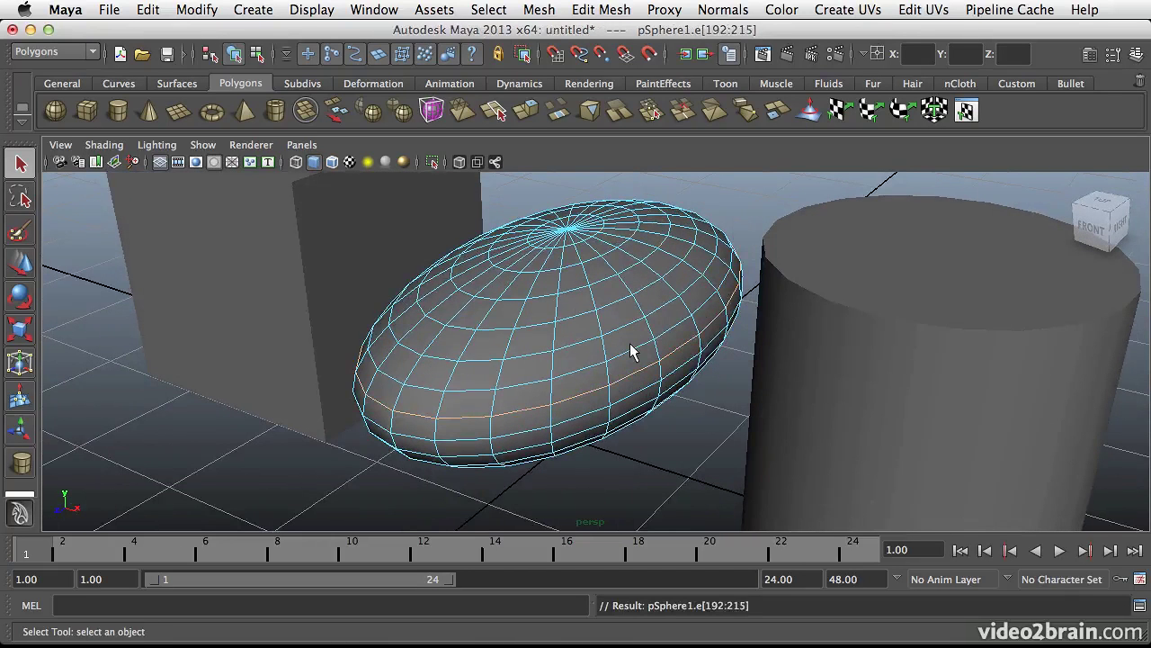
key("Left")
key("Right")
key("Right")
key("Right")
key("Up")
key("Up")
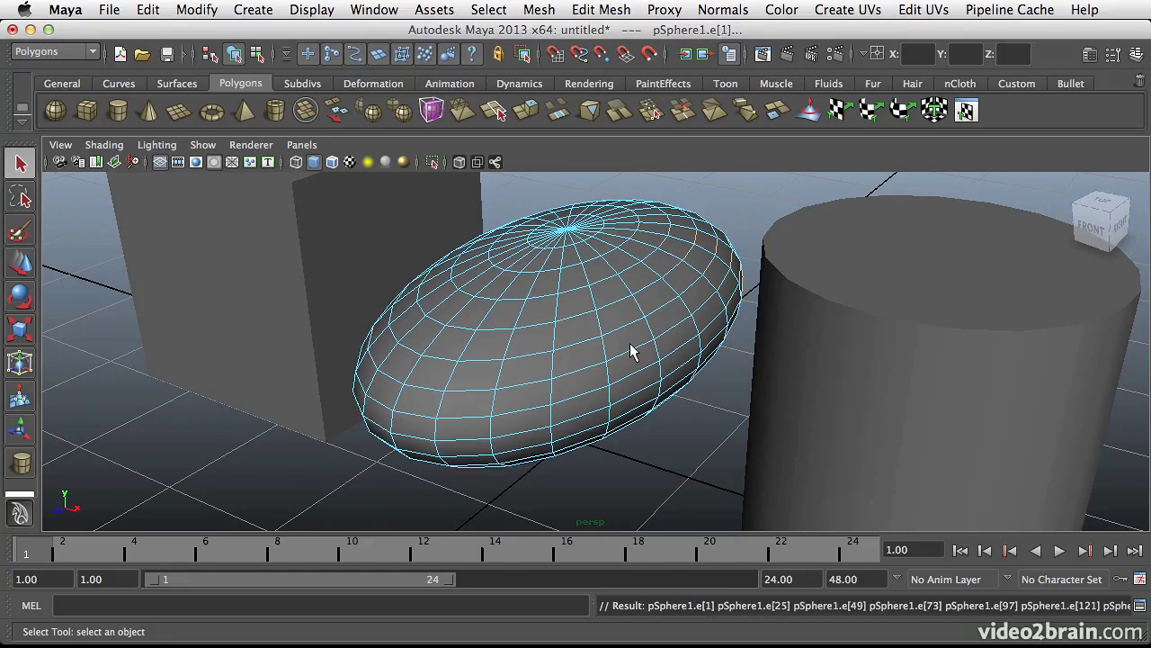
key("Down")
key("Left")
key("Left")
key("Right")
key("Right")
Step: Select a single face on the front of the stretched sphere
left_click_drag(630, 351, 552, 363, "alt")
left_click(569, 351)
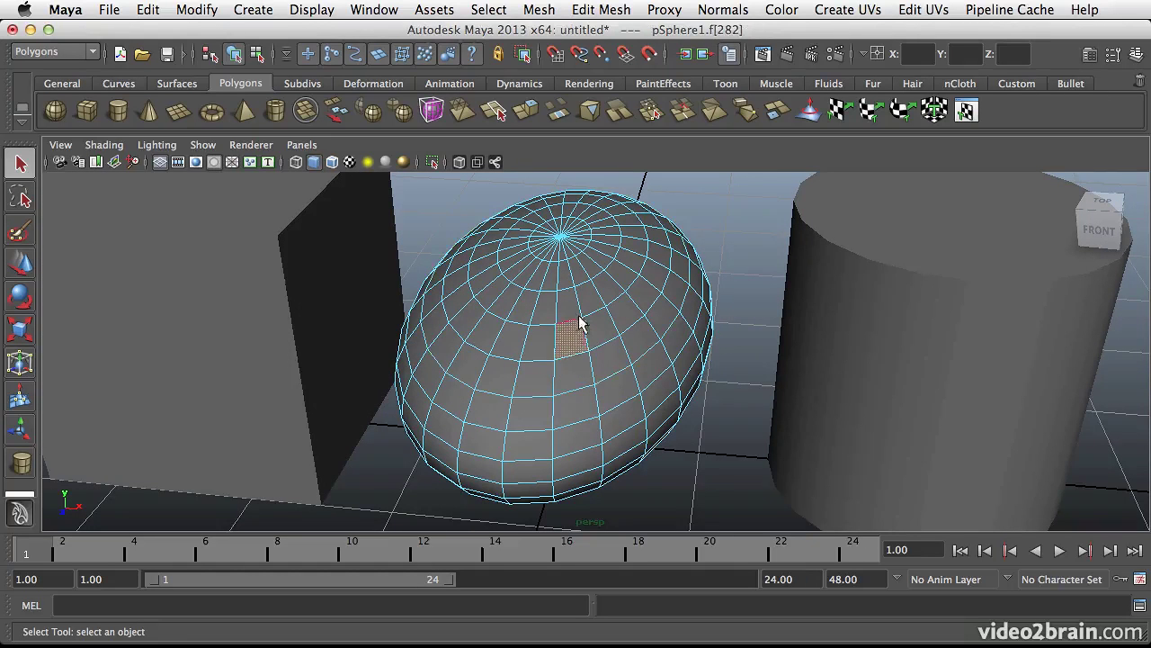
Step: Select a single face on the sphere's upper front, then extend it through its neighbouring face to the full horizontal face loop
left_click_drag(603, 341, 605, 322, "alt")
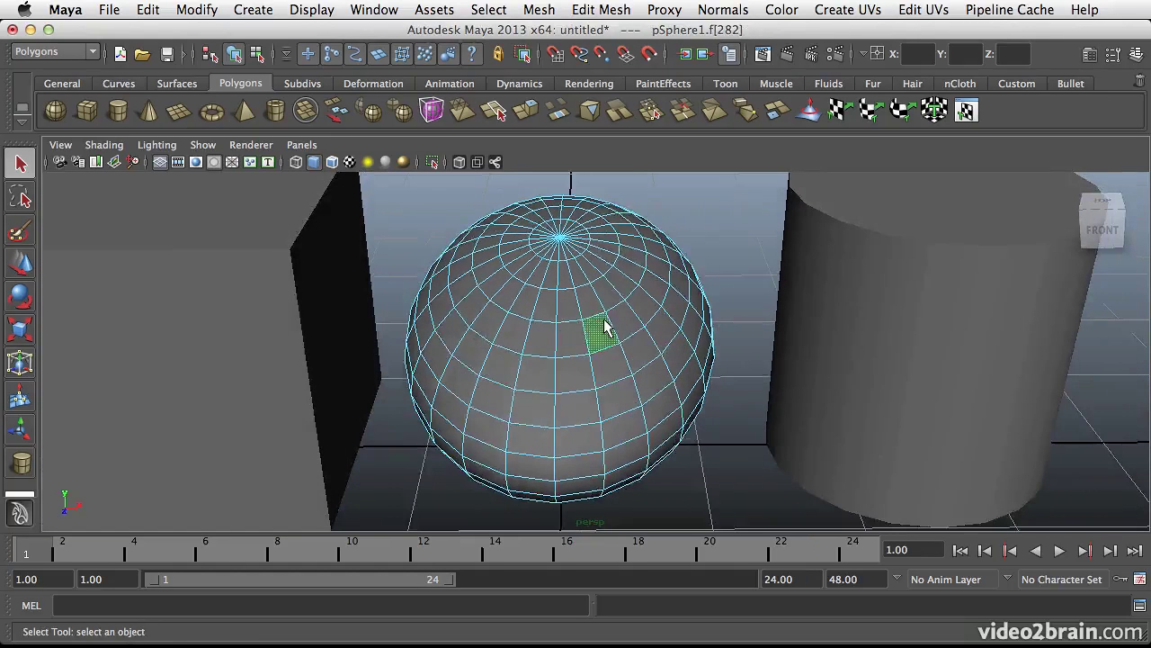
double_click(603, 322)
left_click_drag(594, 360, 611, 333, "alt")
left_click_drag(639, 370, 551, 334, "alt")
left_click(544, 324)
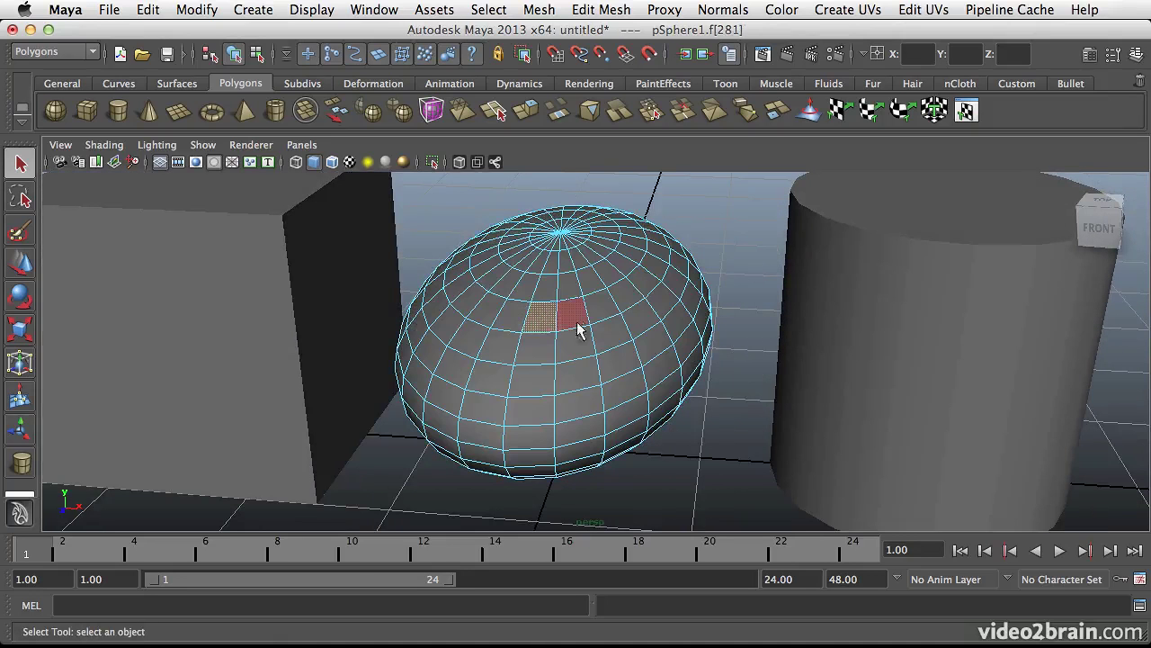
double_click(577, 322, "shift")
left_click_drag(578, 326, 585, 335, "alt")
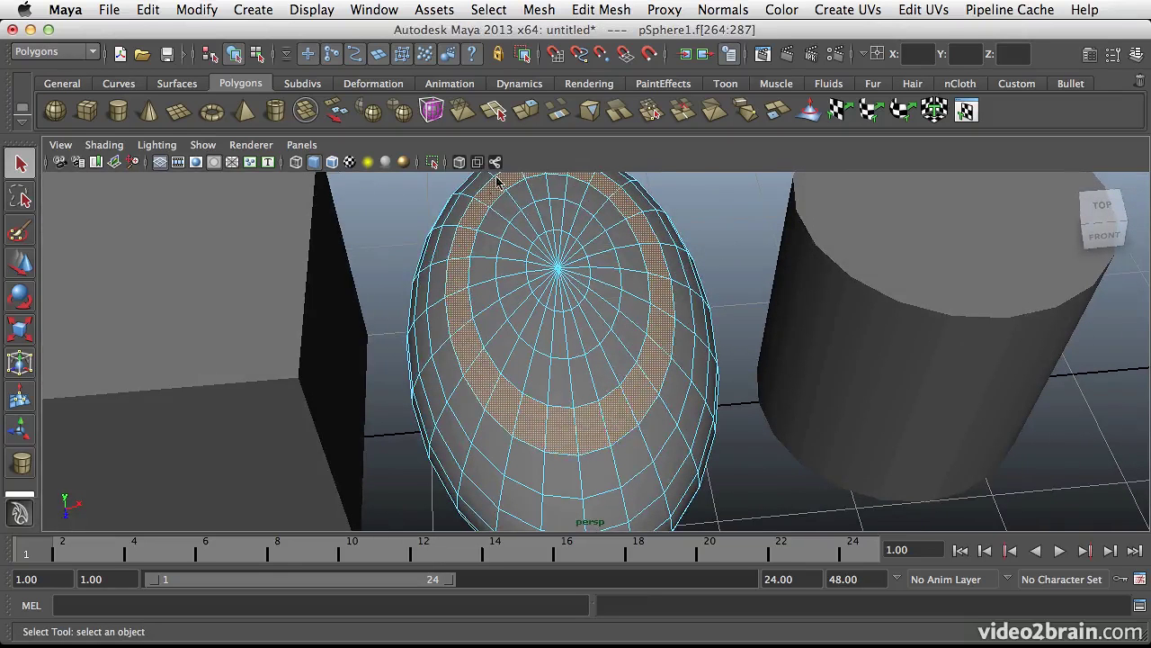
Step: Step the horizontal face loop selection up and down the sphere, ending on the loop two rows below the starting one
left_click_drag(662, 346, 581, 315, "alt")
key("Down")
key("Down")
key("Up")
key("Up")
key("Up")
key("Up")
key("Down")
key("Down")
key("Down")
key("Down")
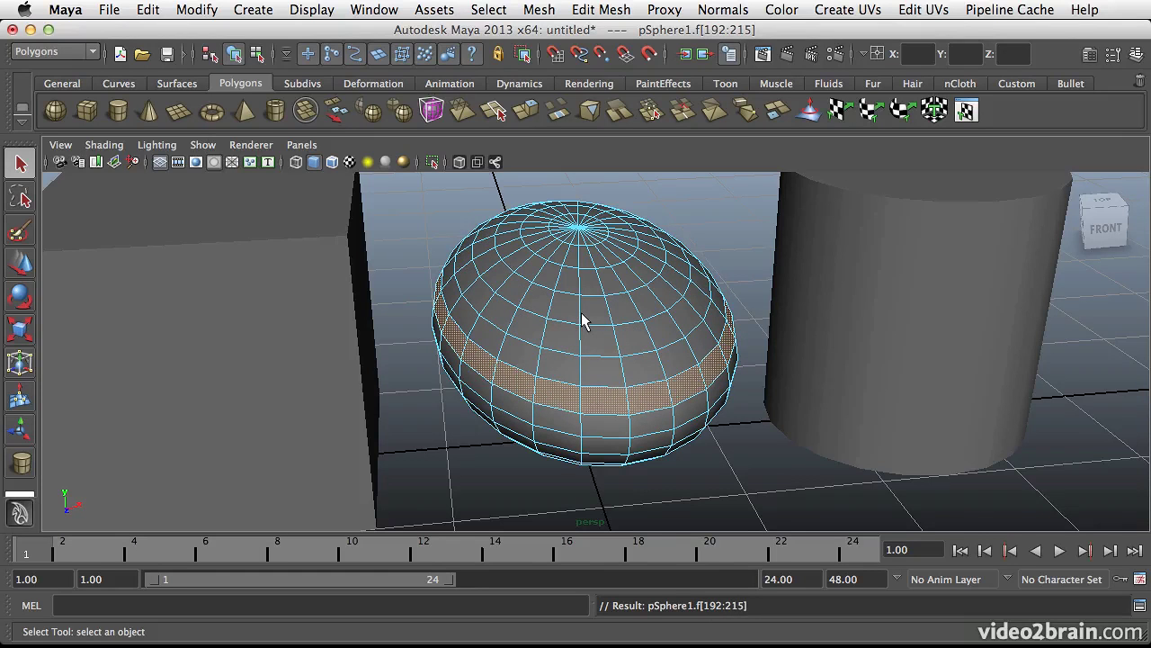
key("Down")
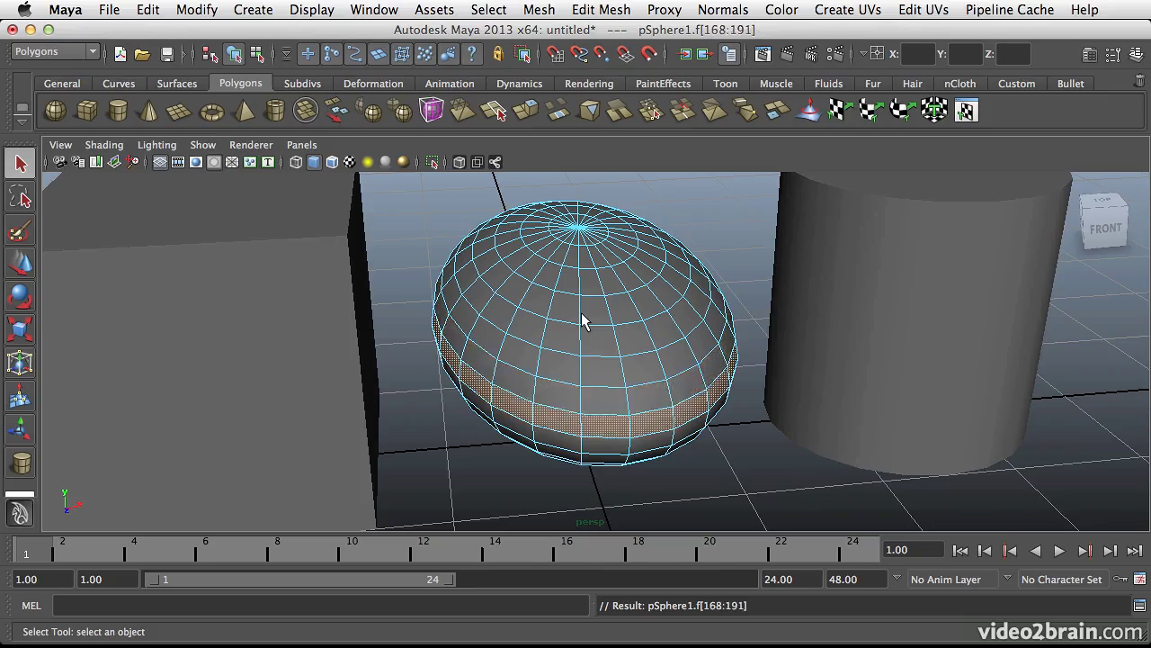
key("Up")
key("Up")
key("Up")
key("Down")
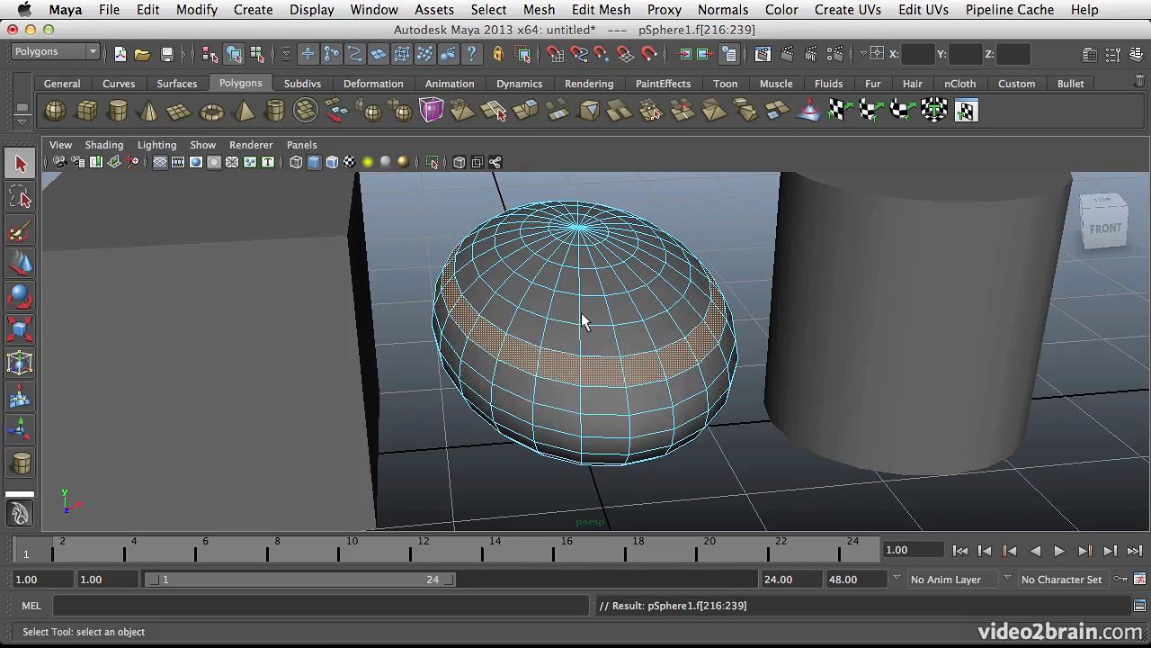
Step: Clear the face loop selection and select a single face on the front of the sphere
left_click_drag(629, 362, 555, 350, "alt")
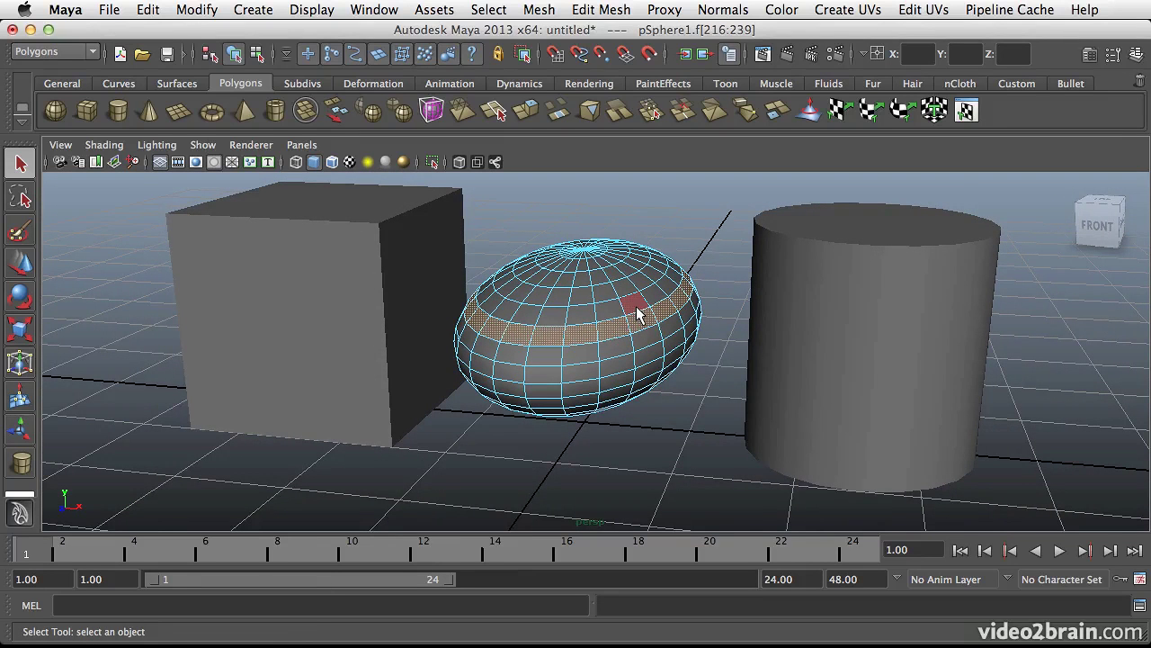
left_click(710, 270)
left_click_drag(663, 326, 601, 326, "alt")
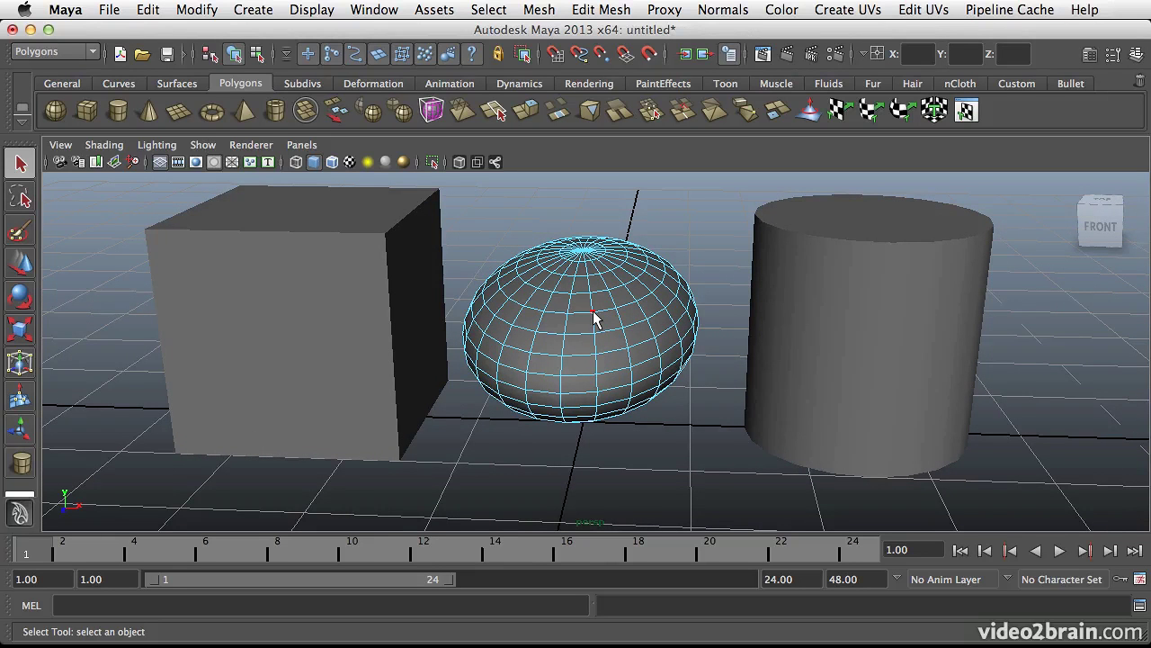
left_click(599, 314)
left_click(609, 318)
left_click(609, 324)
left_click_drag(606, 323, 618, 341, "alt")
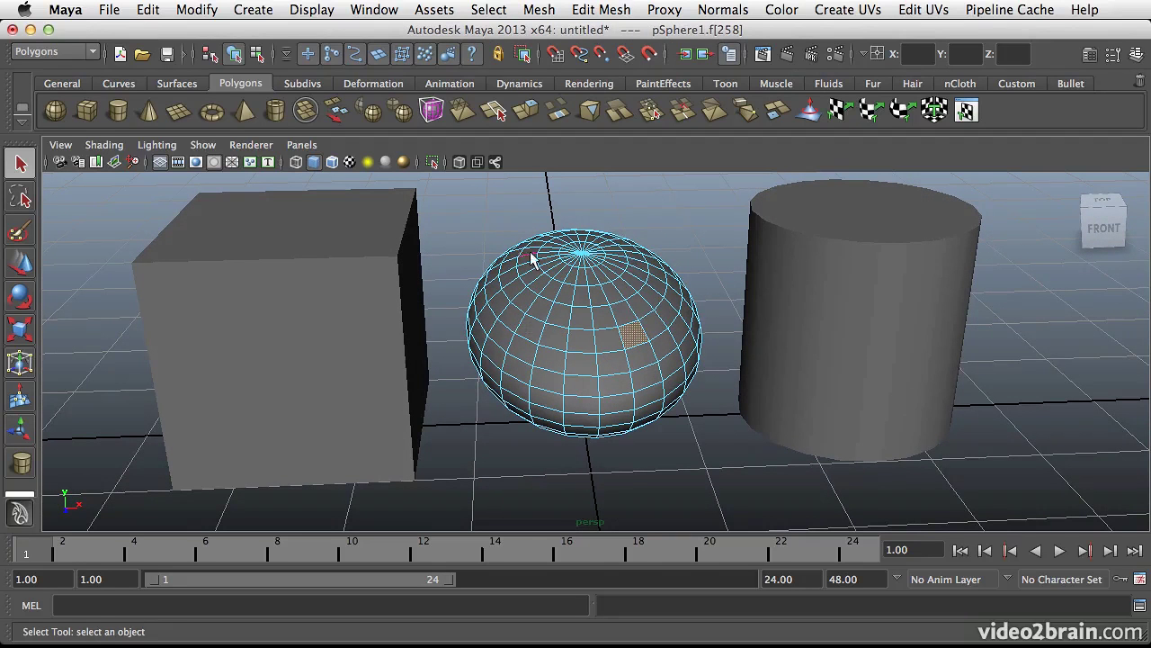